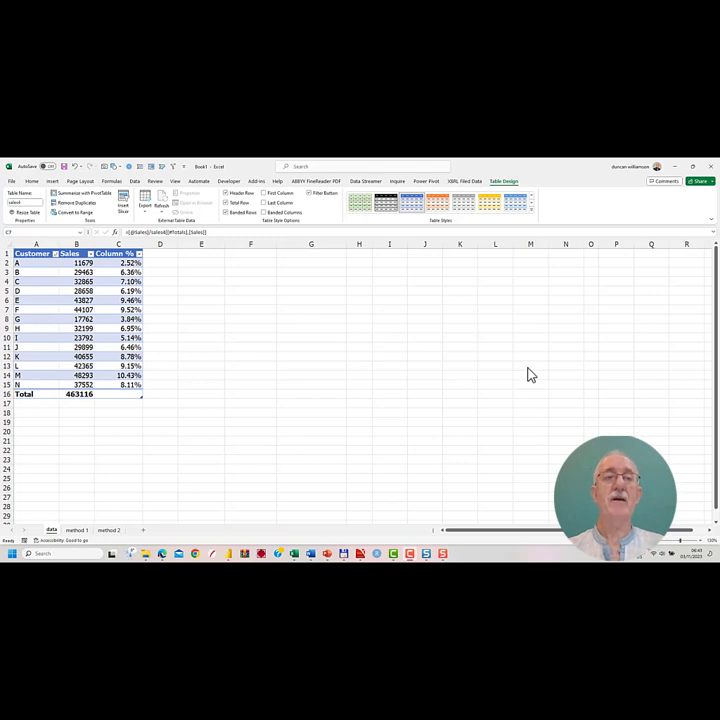
- Inspect the formula behind the Column % values in the sales table
double_click(125, 264)
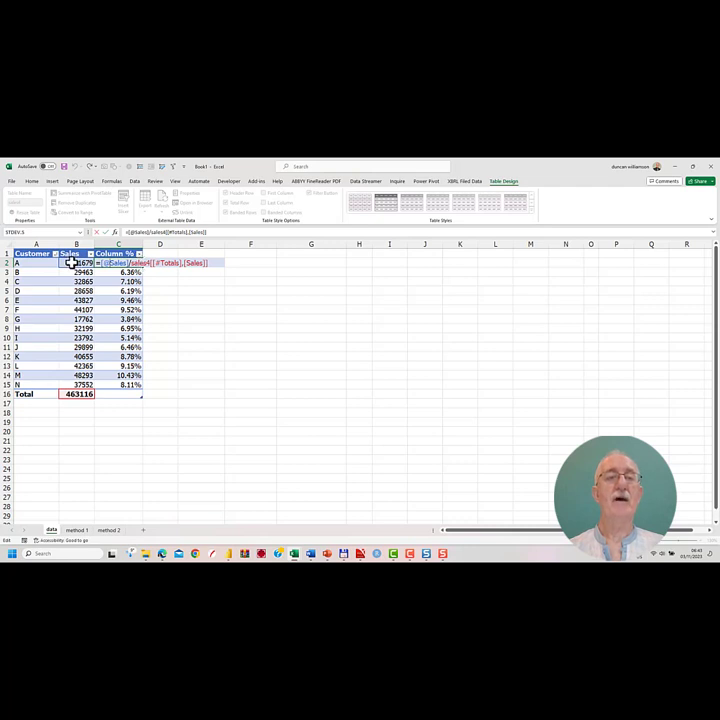
key("ctrl+Return")
left_click(118, 300)
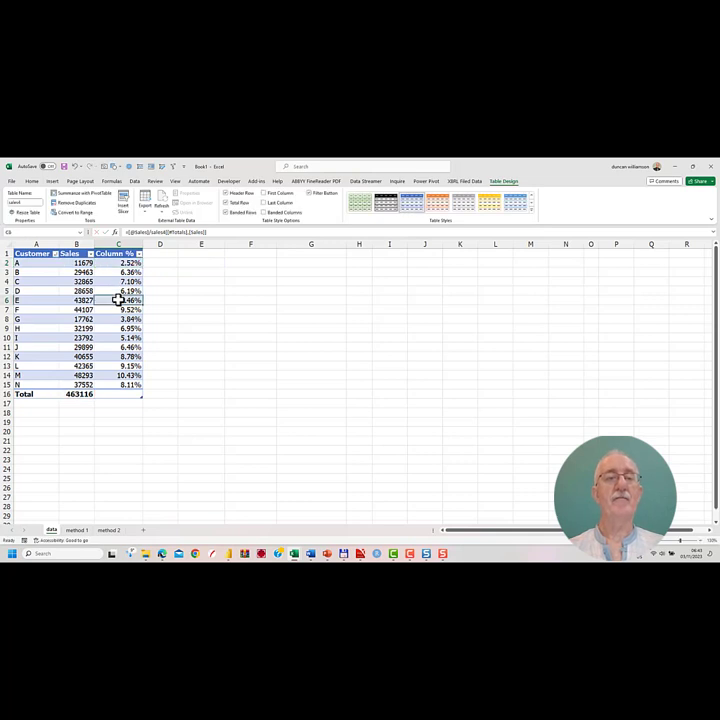
double_click(118, 300)
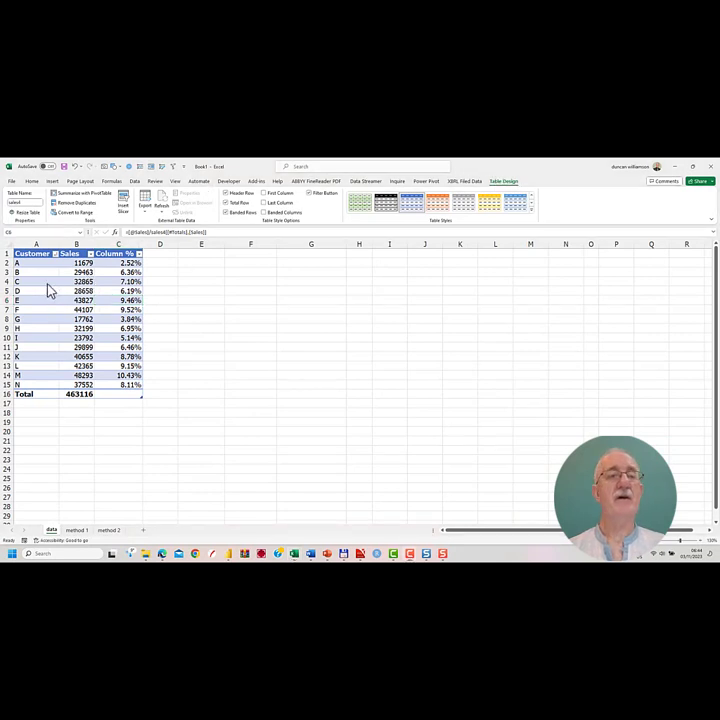
- Create a PivotTable from the sales table on the existing data worksheet, placed at cell E2
left_click(43, 290)
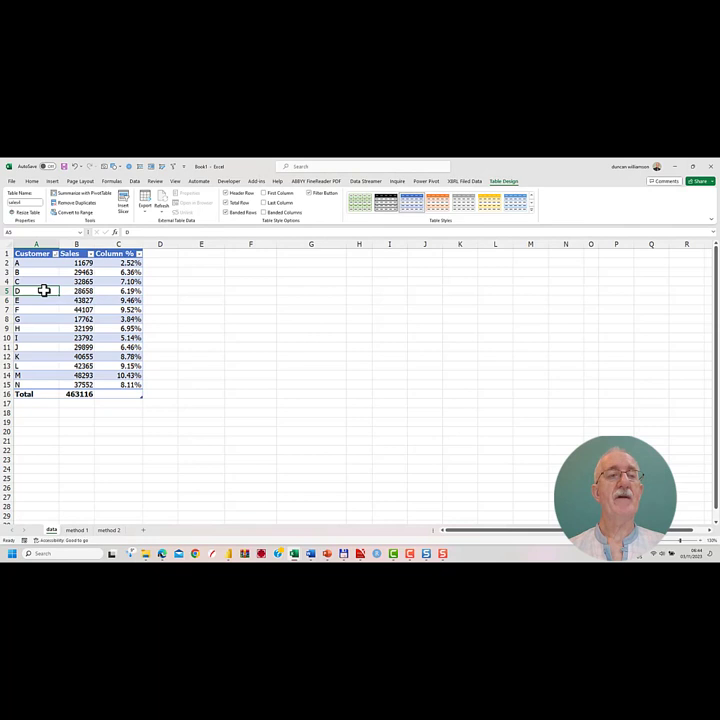
left_click(70, 194)
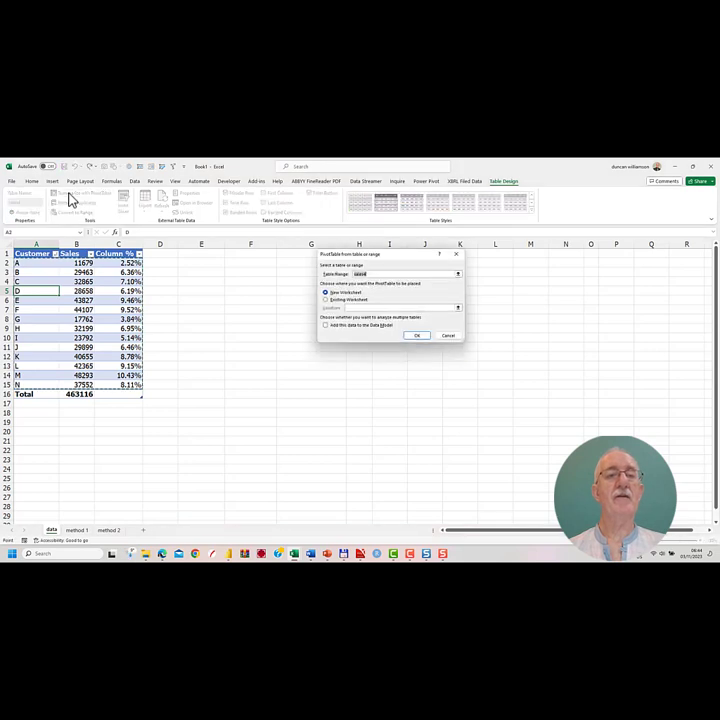
left_click_drag(336, 257, 210, 303)
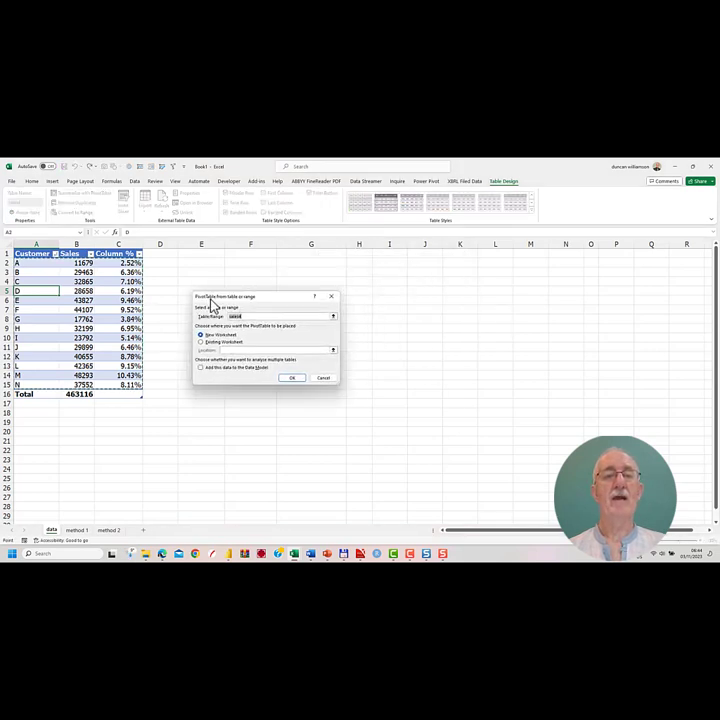
left_click(202, 344)
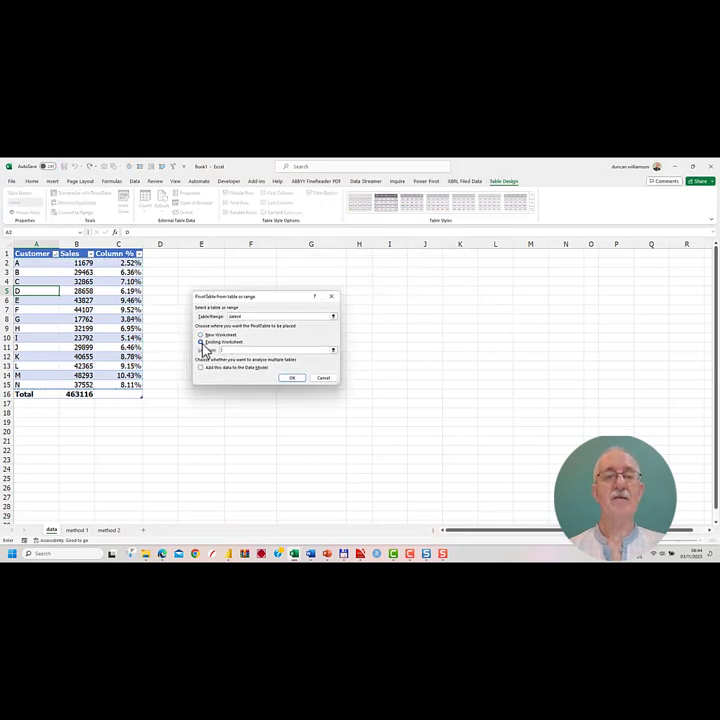
left_click(333, 349)
left_click(202, 265)
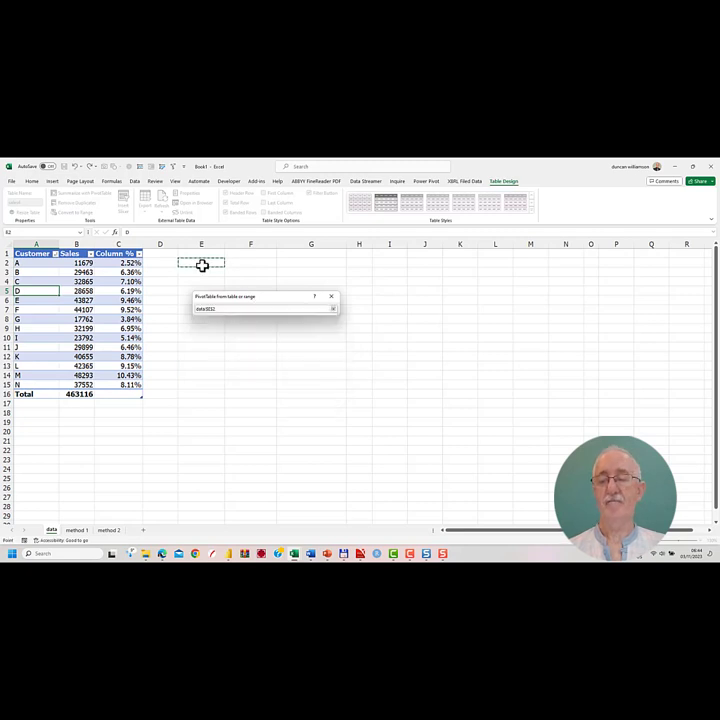
key("Return")
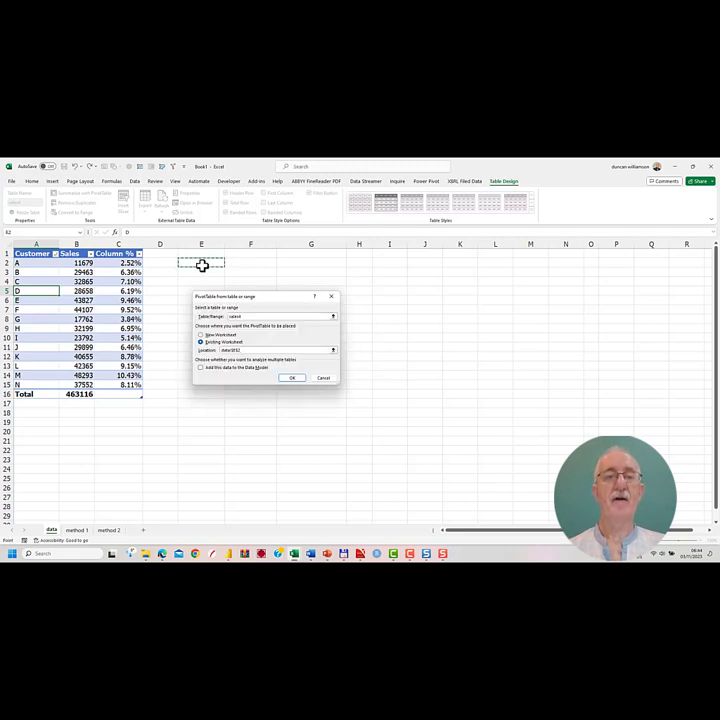
left_click(292, 378)
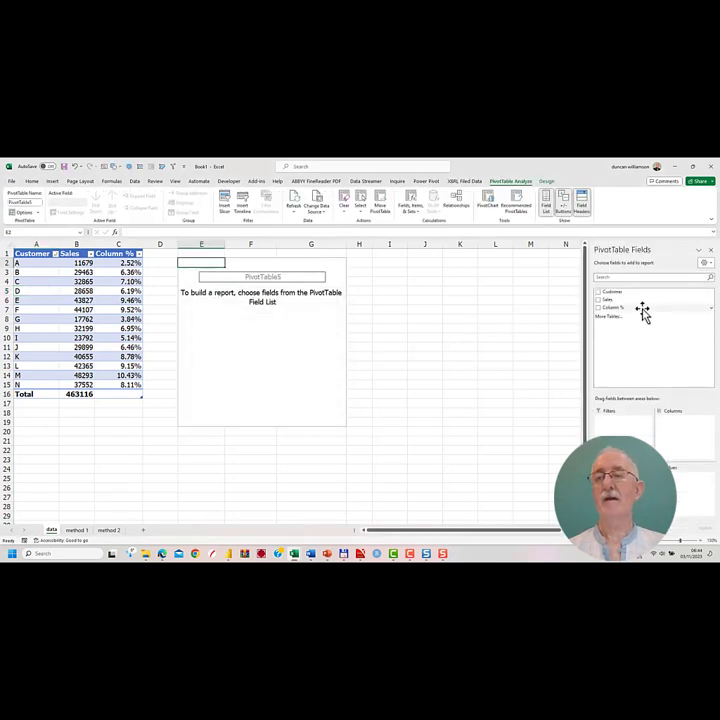
- Add Customer to the PivotTable rows and add Sales to the values twice
left_click_drag(623, 292, 624, 492)
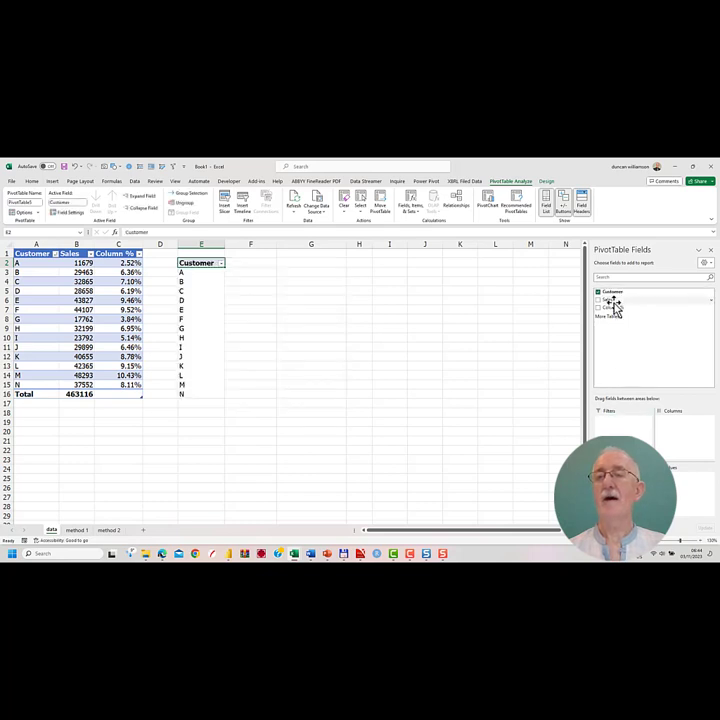
left_click_drag(612, 302, 681, 482)
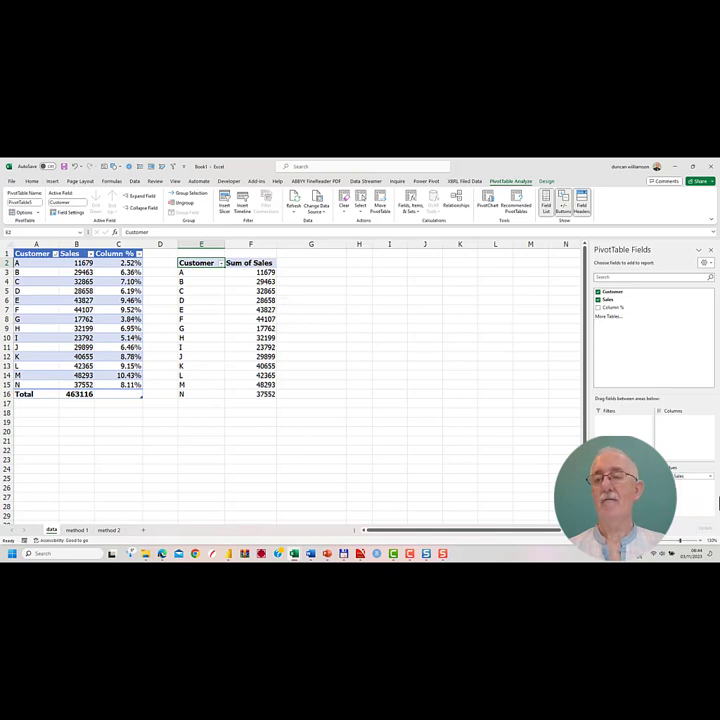
left_click_drag(606, 305, 681, 488)
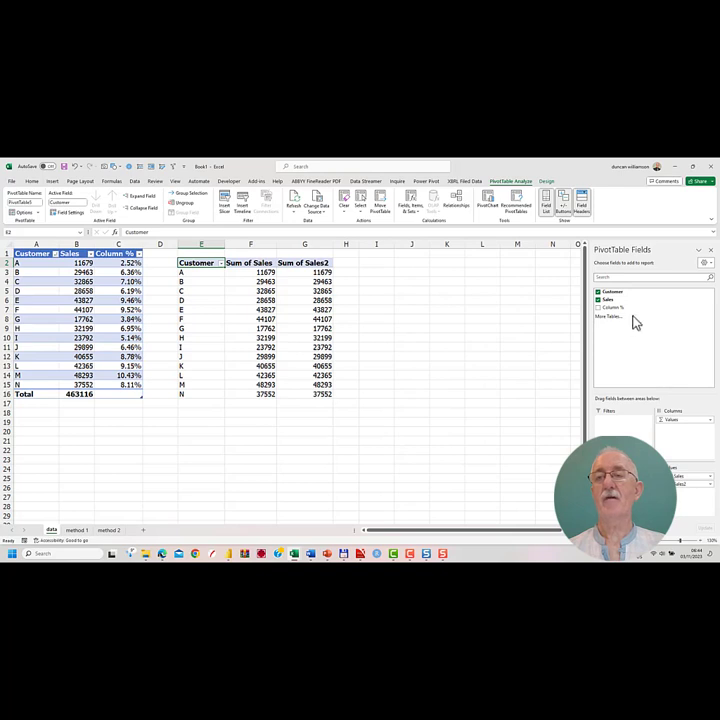
- Show the second Sales column of the PivotTable as % of Grand Total
right_click(295, 292)
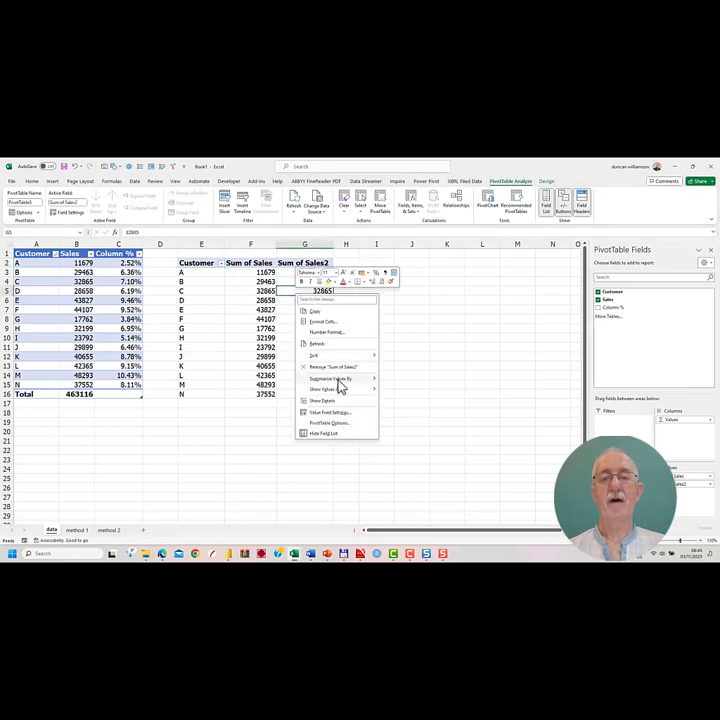
mouse_move(338, 390)
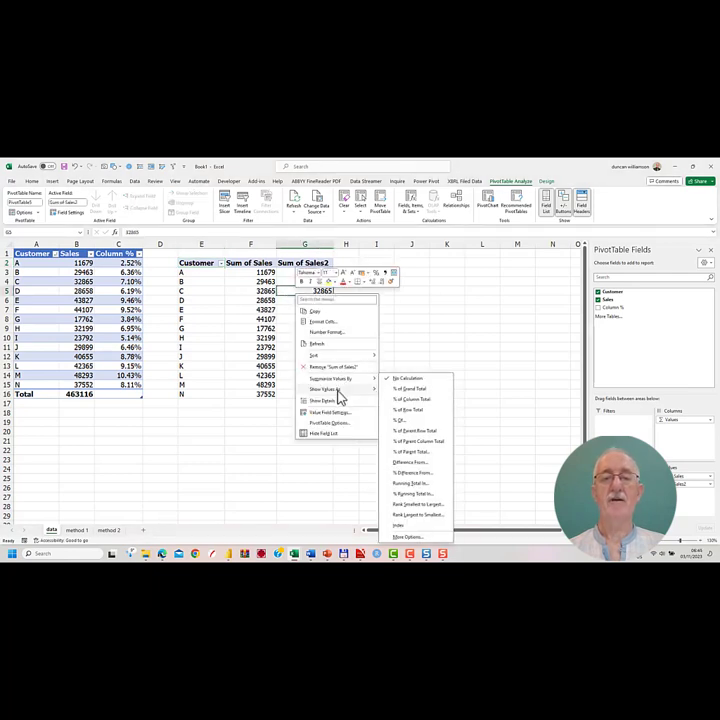
left_click(414, 390)
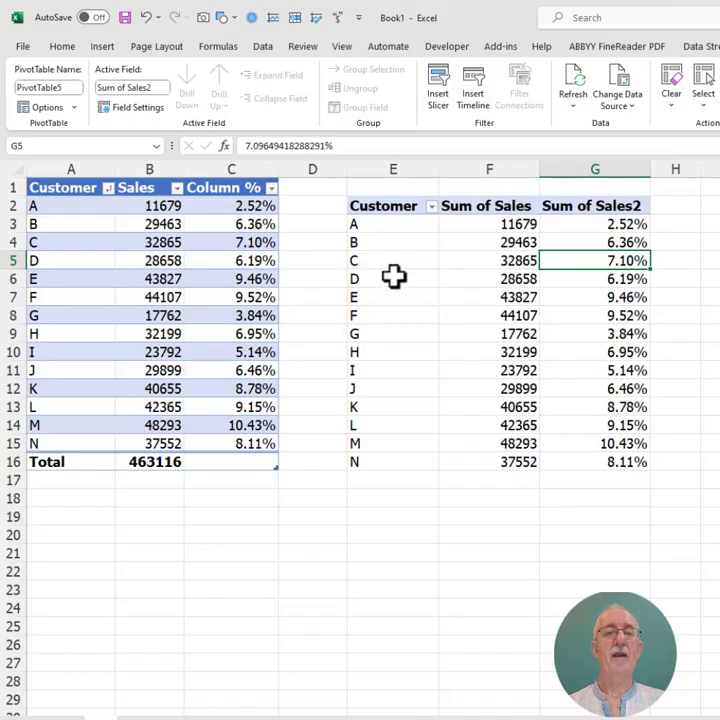
- Filter the PivotTable customers to the top 5 items by Sum of Sales
right_click(397, 280)
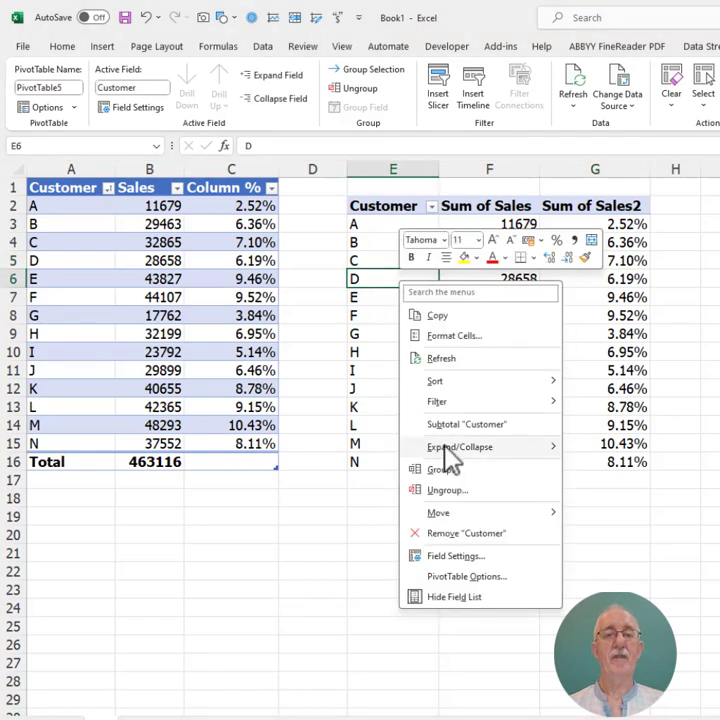
mouse_move(508, 403)
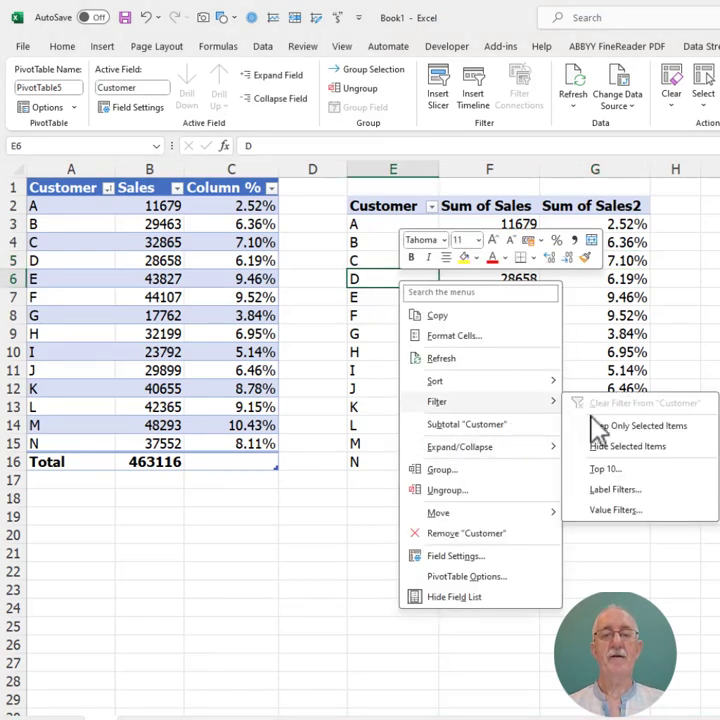
left_click(608, 468)
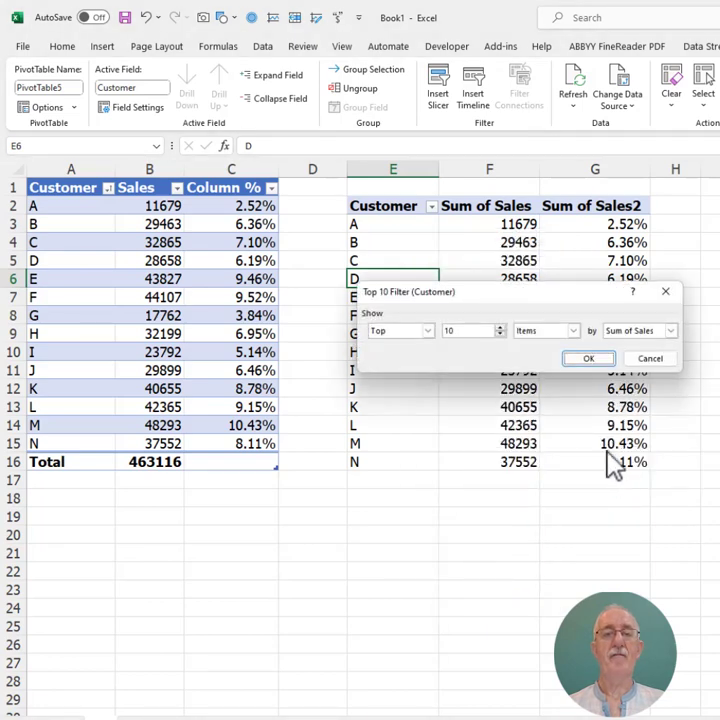
double_click(445, 333)
type("5")
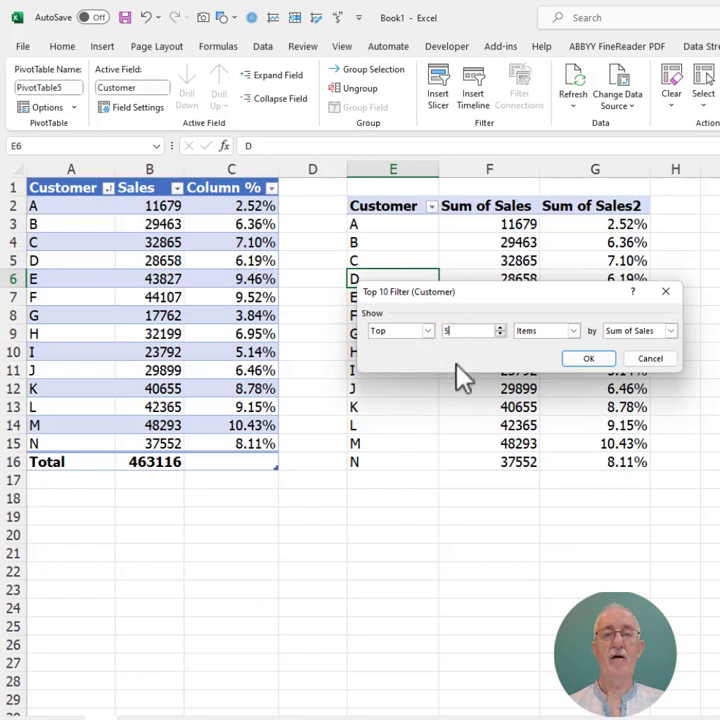
left_click(580, 359)
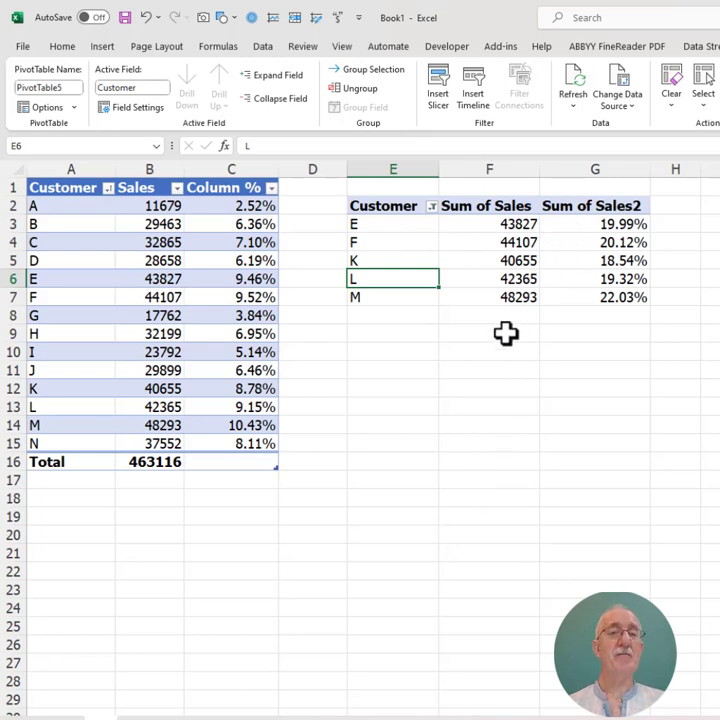
- Turn on the PivotTable's grand totals for columns only
left_click(488, 298)
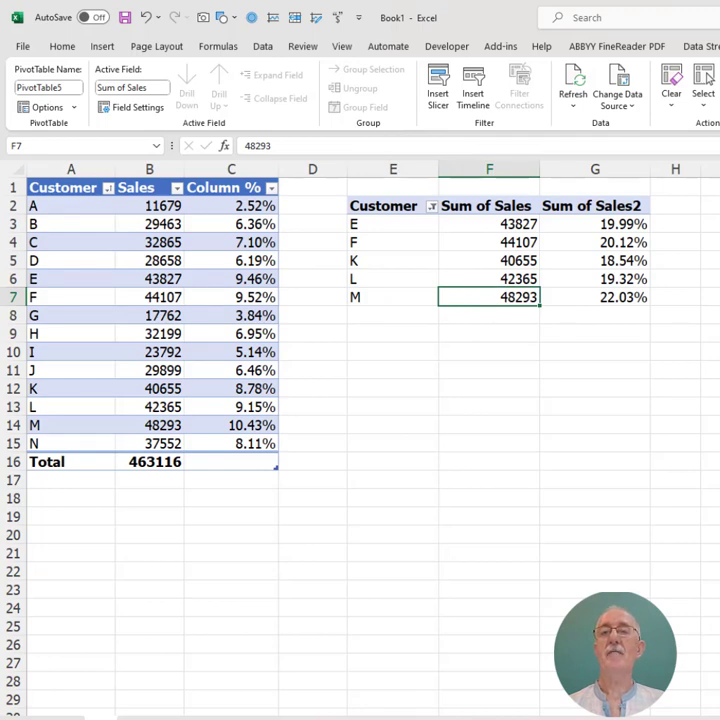
left_click(719, 46)
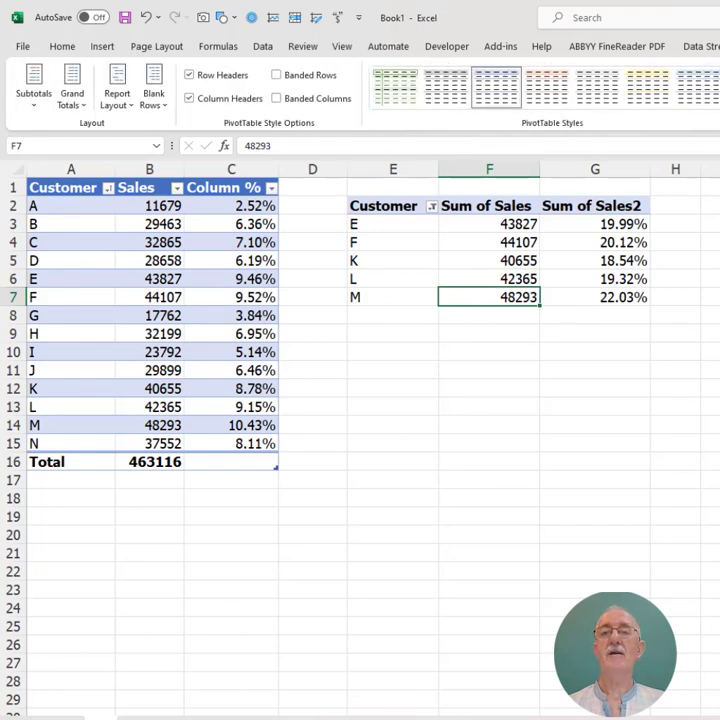
left_click(84, 108)
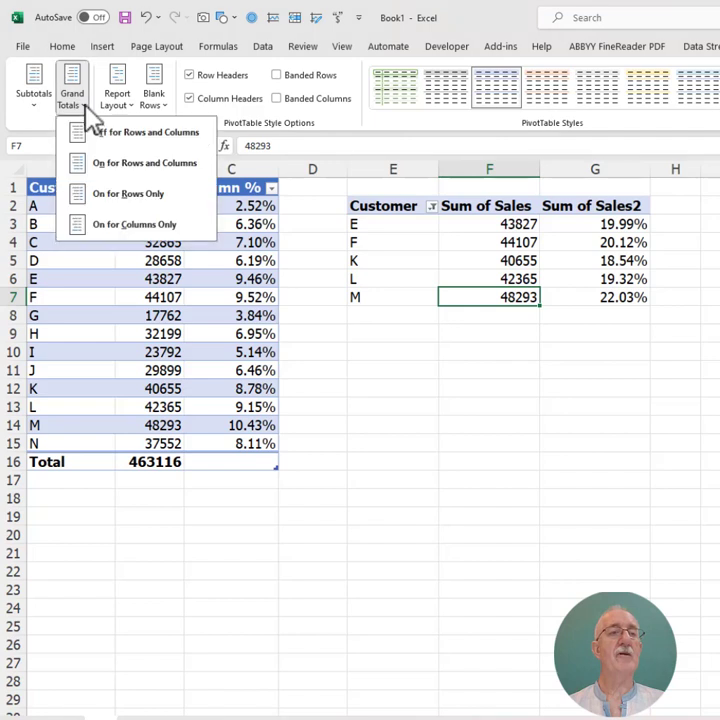
left_click(132, 224)
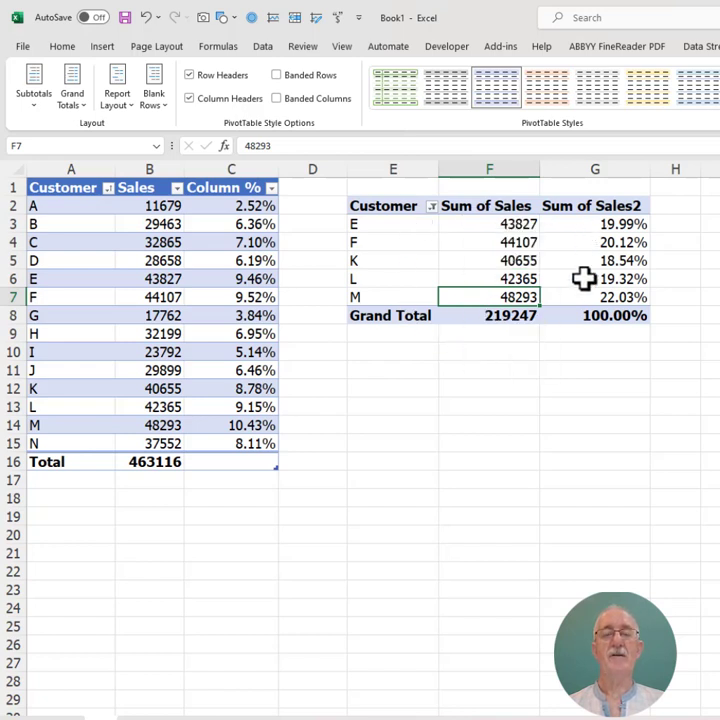
- Check customer E's share in cell I10 by dividing its Sum of Sales by the grand total, and clear the cell
left_click(710, 350)
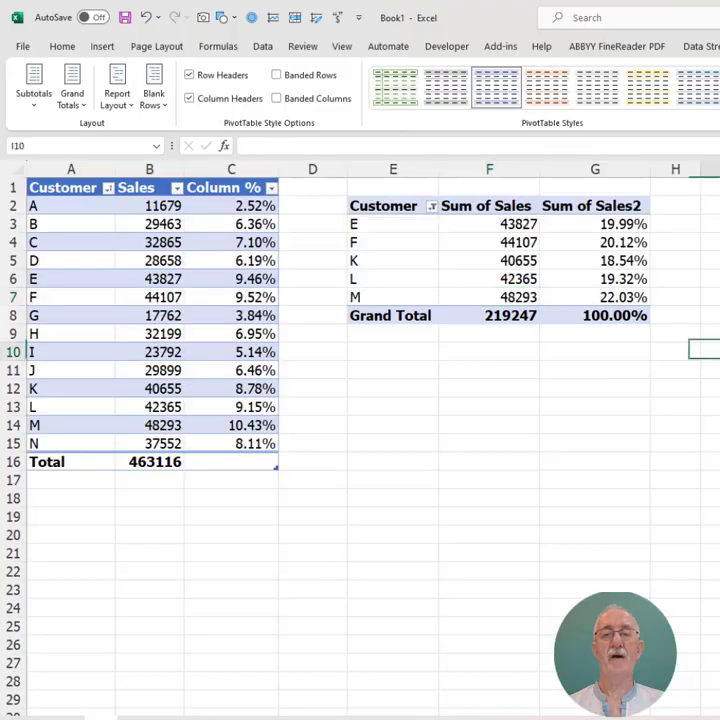
type("=")
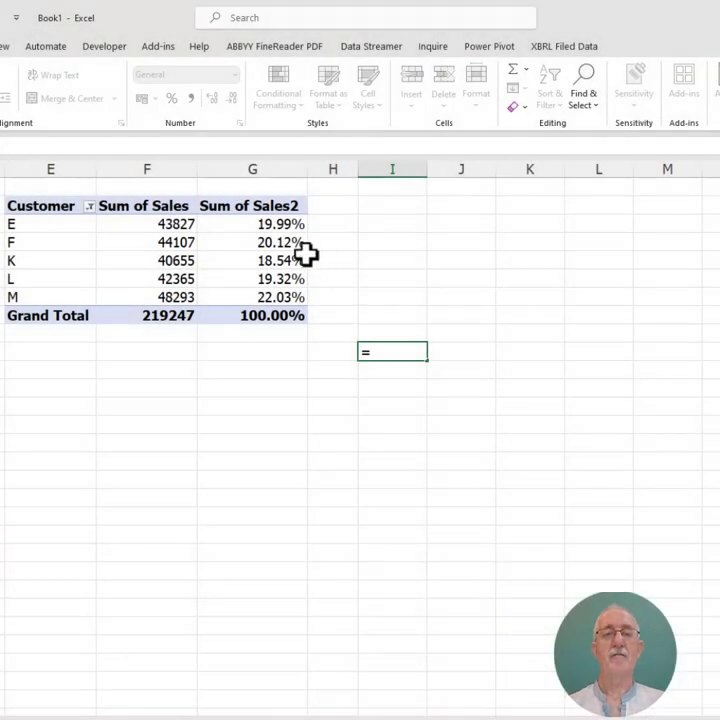
left_click(121, 222)
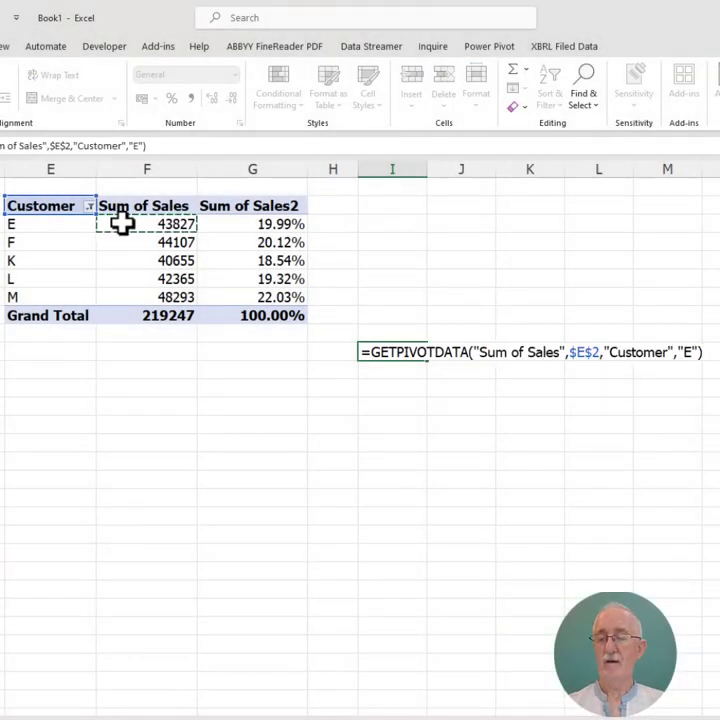
type("/")
left_click(145, 313)
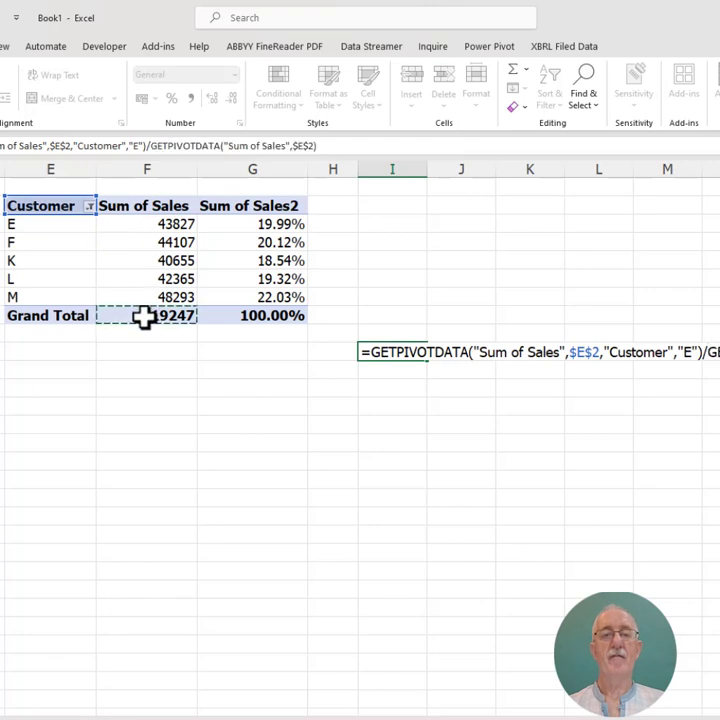
key("Return")
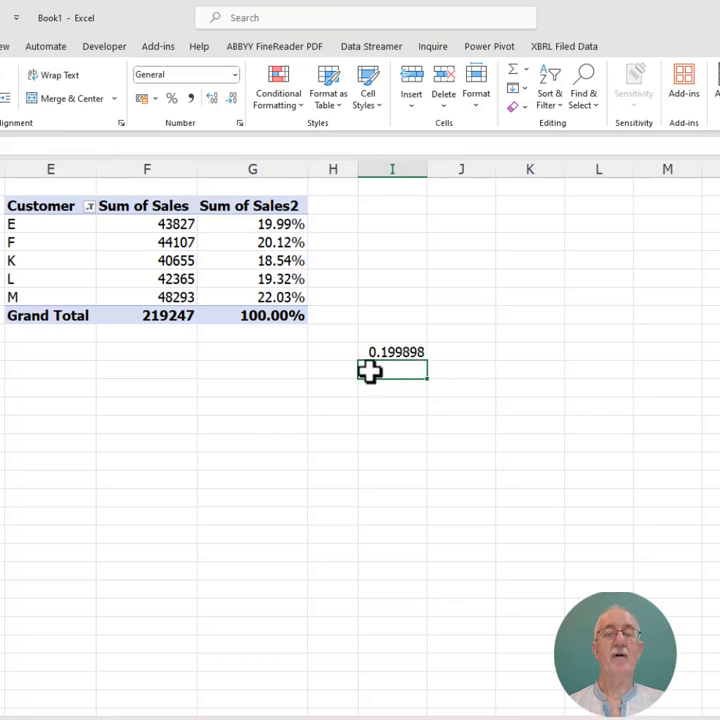
left_click(402, 351)
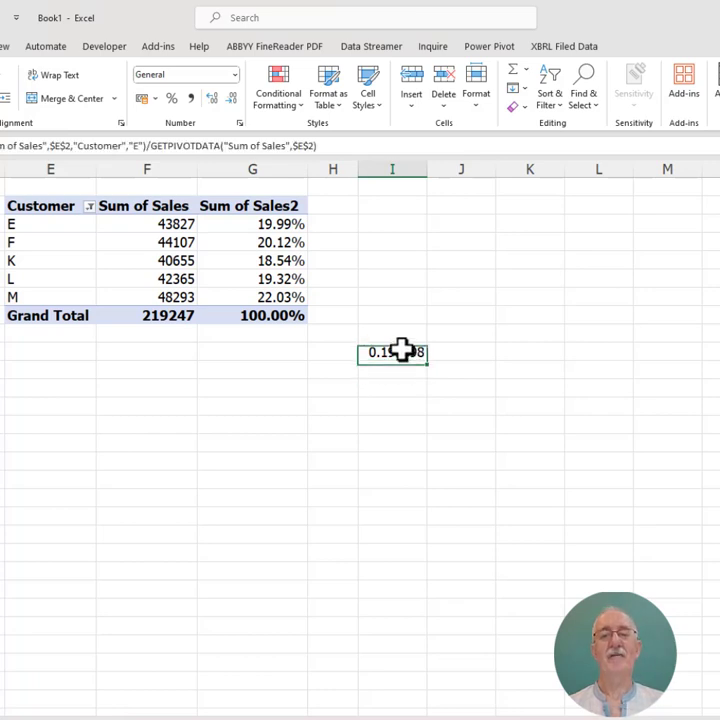
key("Delete")
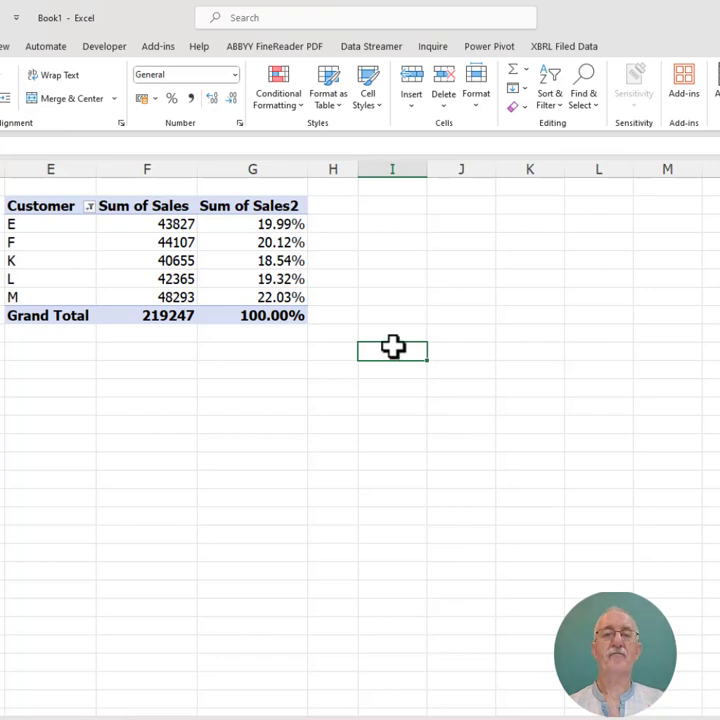
- Remove the Sum of Sales2 column from the PivotTable and open the method 1 sheet
left_click(126, 279)
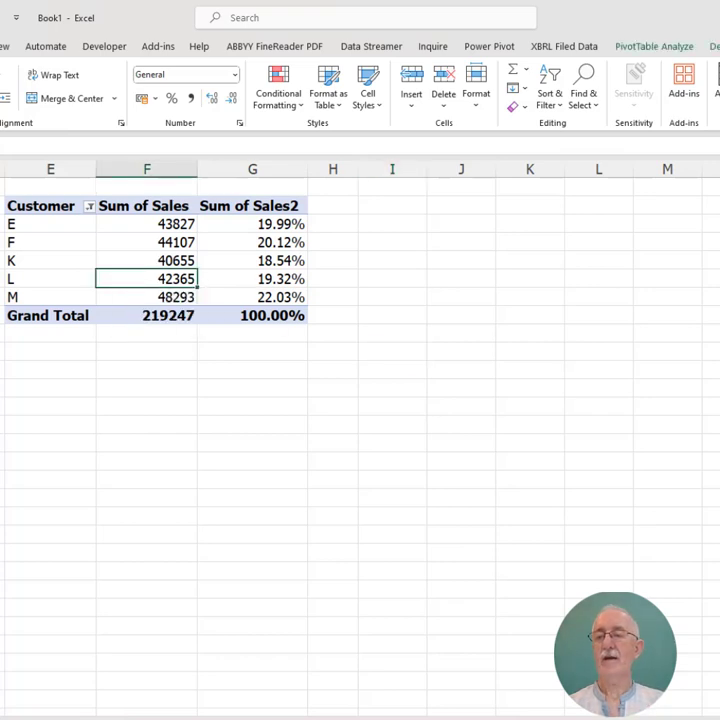
left_click_drag(718, 618, 690, 620)
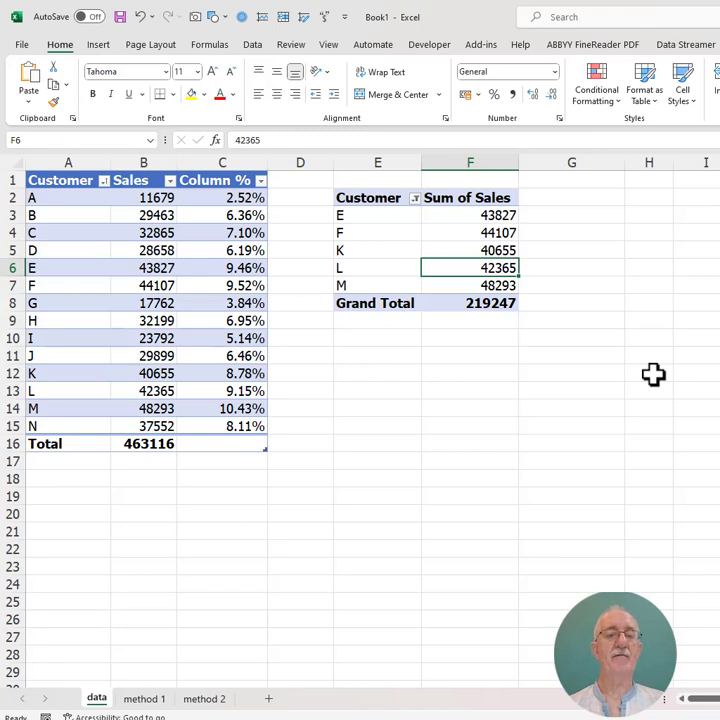
left_click(150, 698)
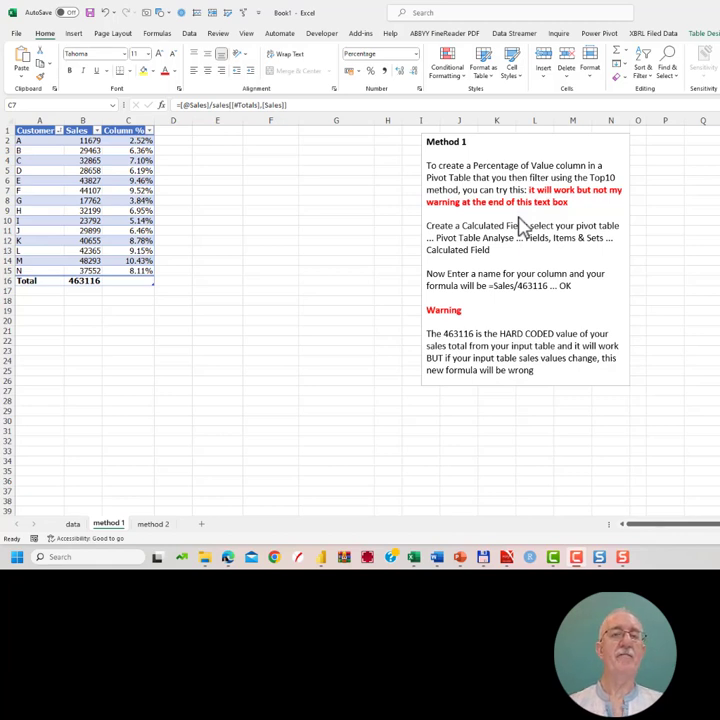
- Create a PivotTable from the sales table at cell E2 of the method 1 sheet, showing Customer rows and Sum of Sales
left_click(89, 171)
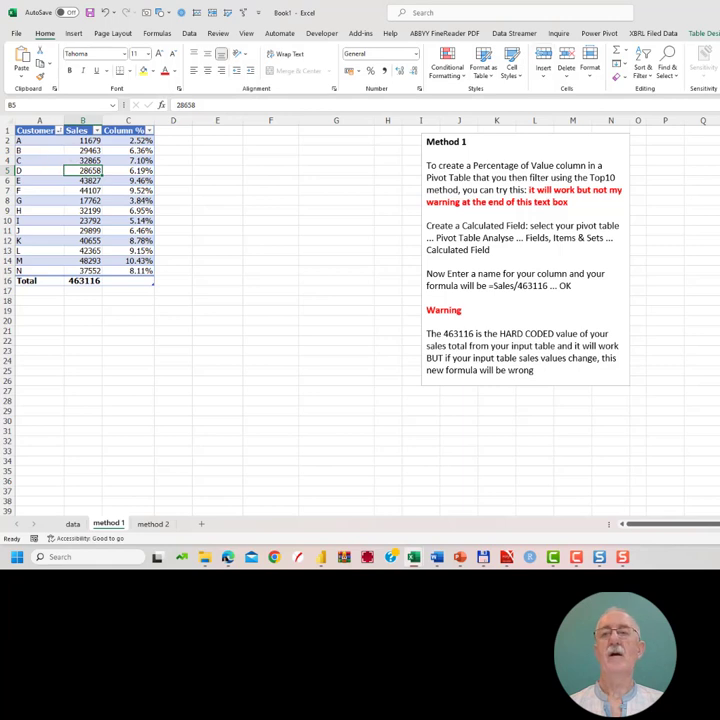
left_click(698, 35)
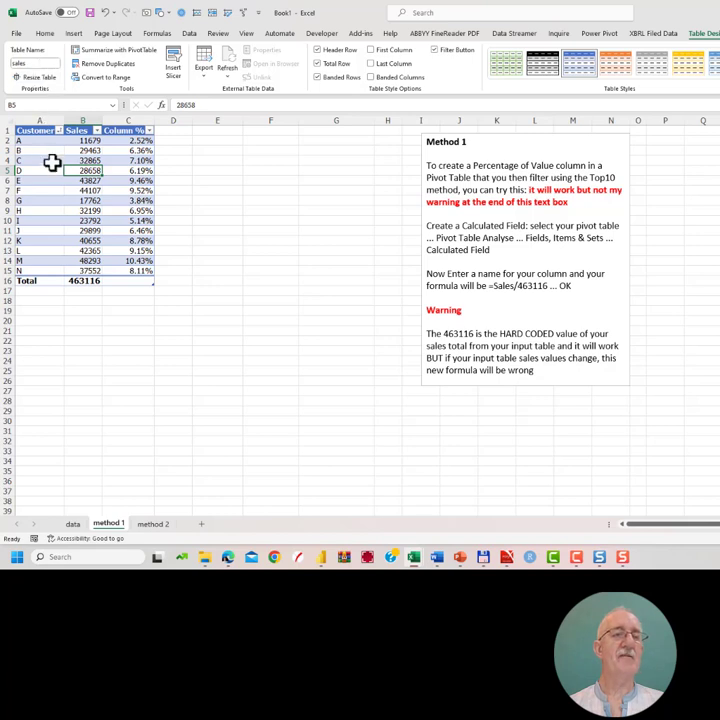
left_click(101, 50)
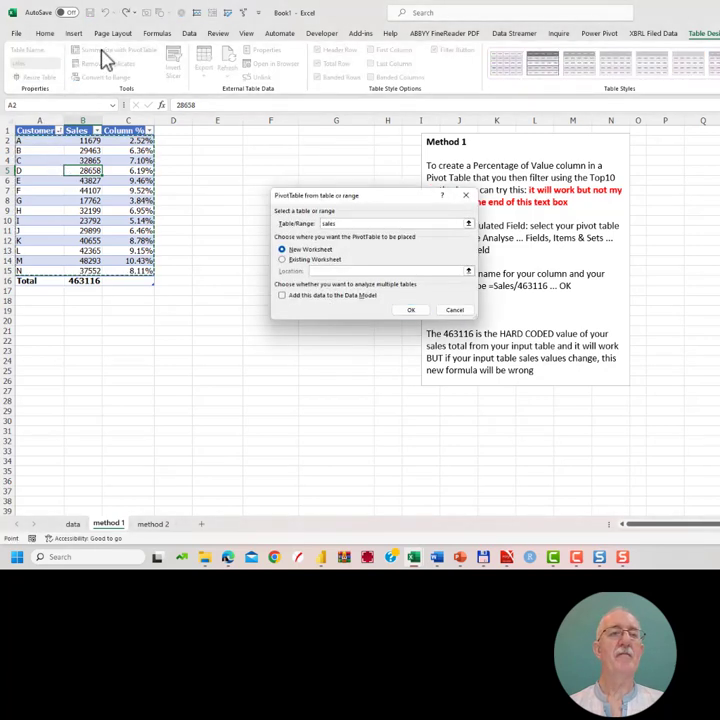
left_click(298, 261)
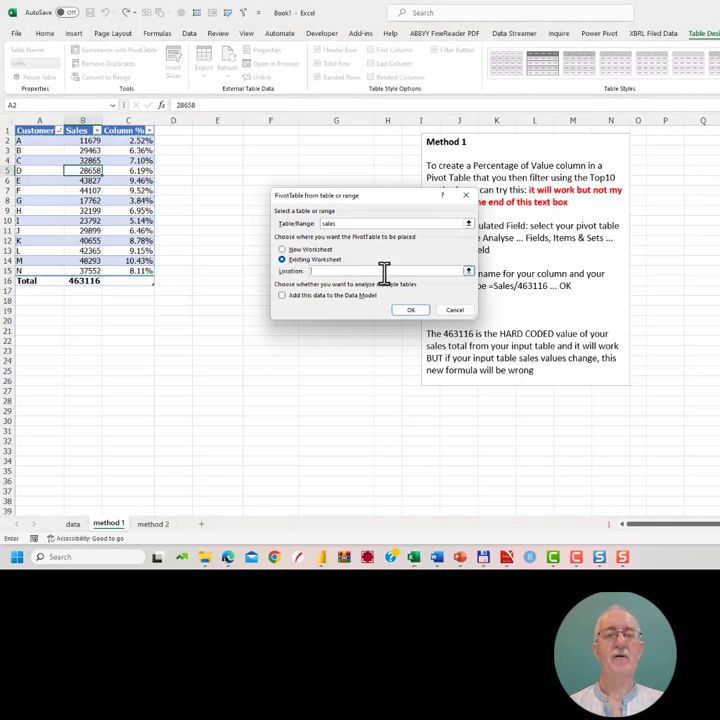
left_click(468, 271)
left_click(222, 143)
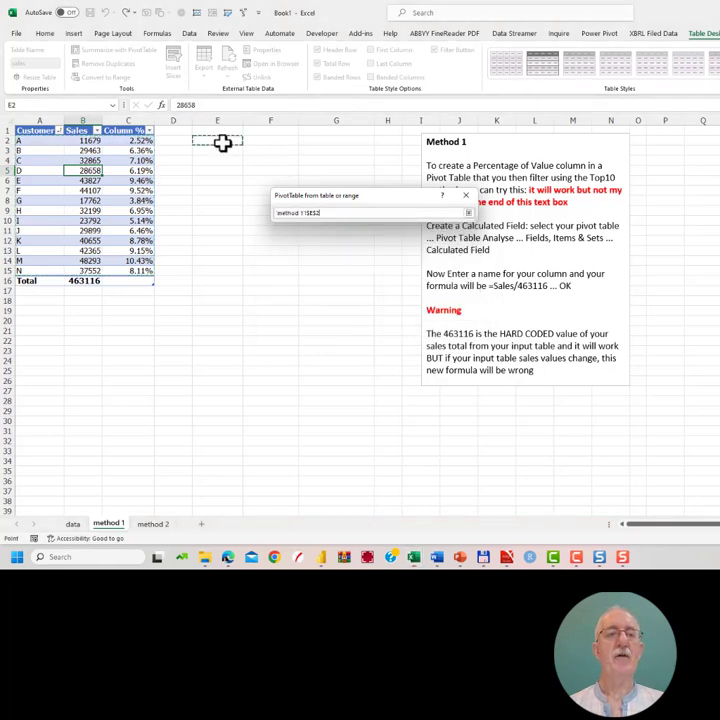
key("Return")
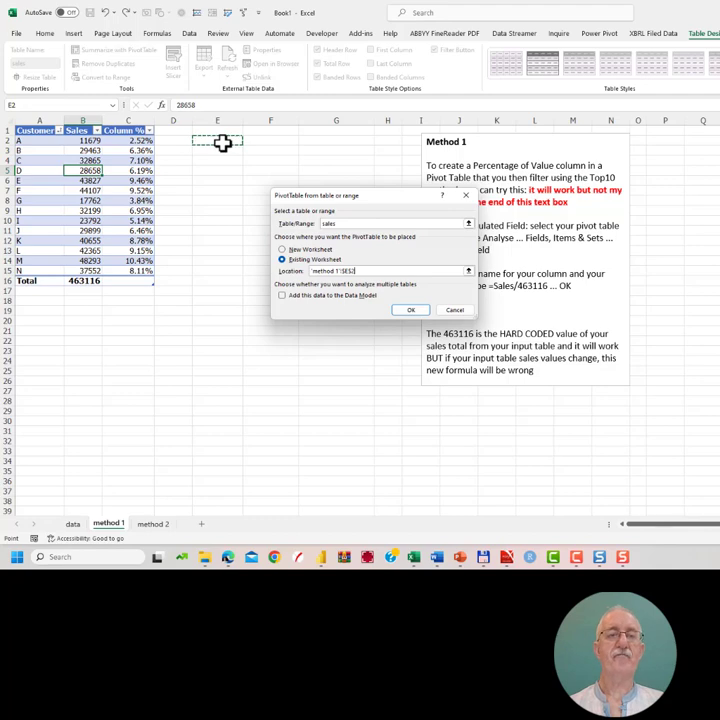
left_click(410, 311)
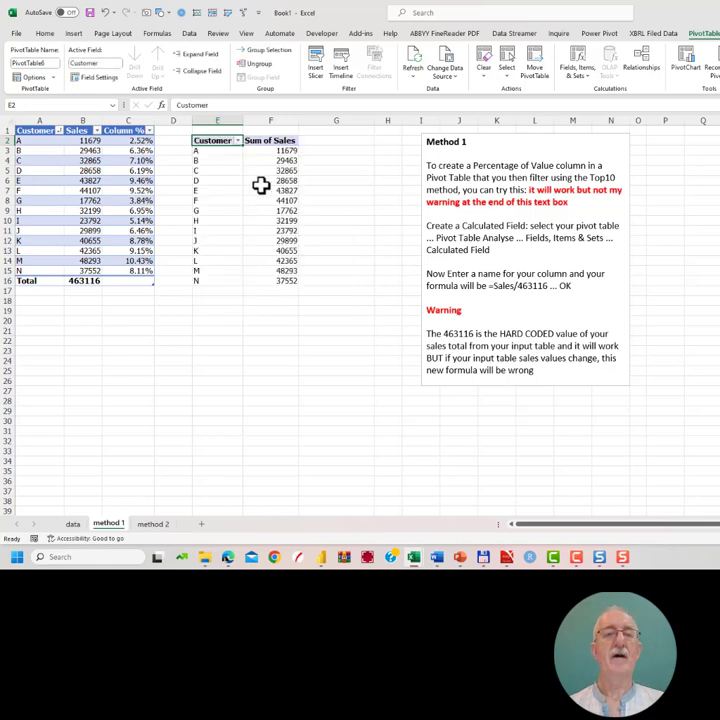
- Add a calculated field named Col% to the new PivotTable with the formula = Sales/463116
left_click(261, 184)
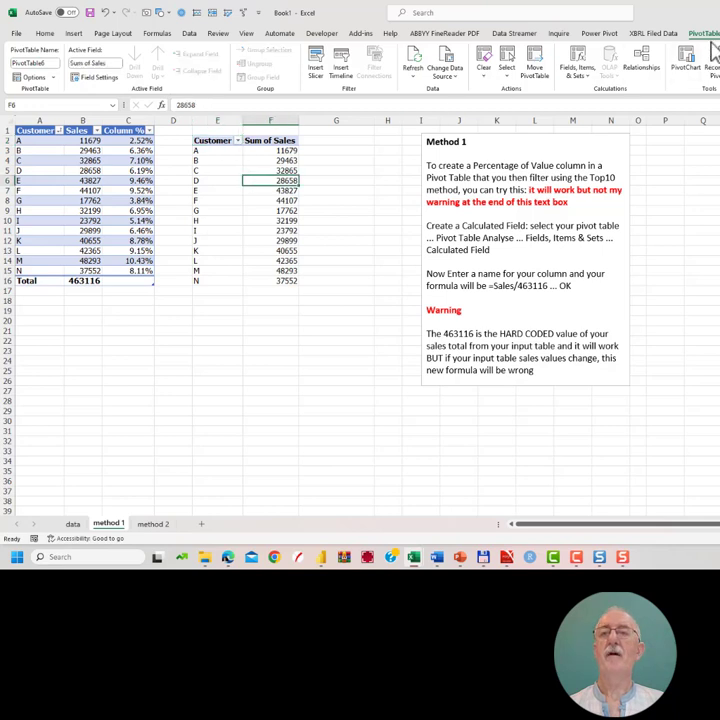
left_click(582, 64)
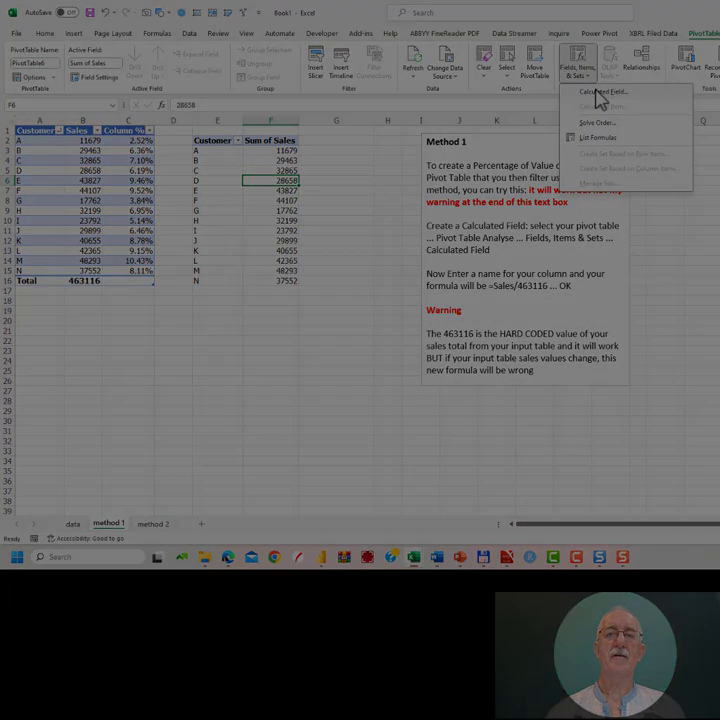
left_click(600, 93)
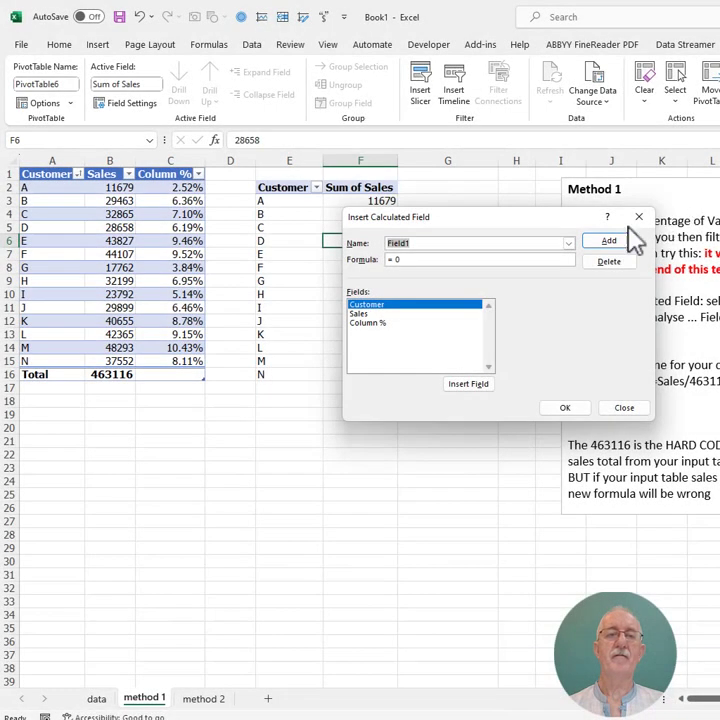
left_click_drag(490, 220, 578, 248)
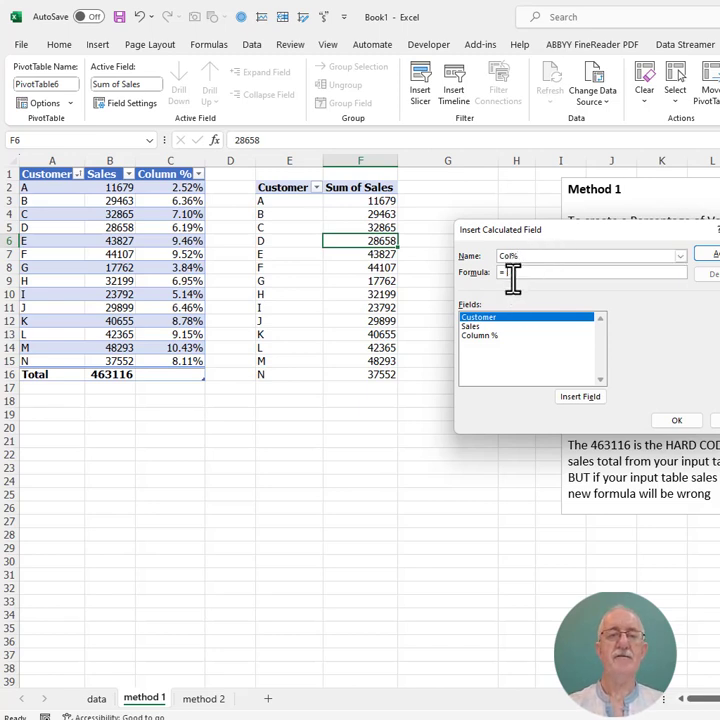
left_click(474, 328)
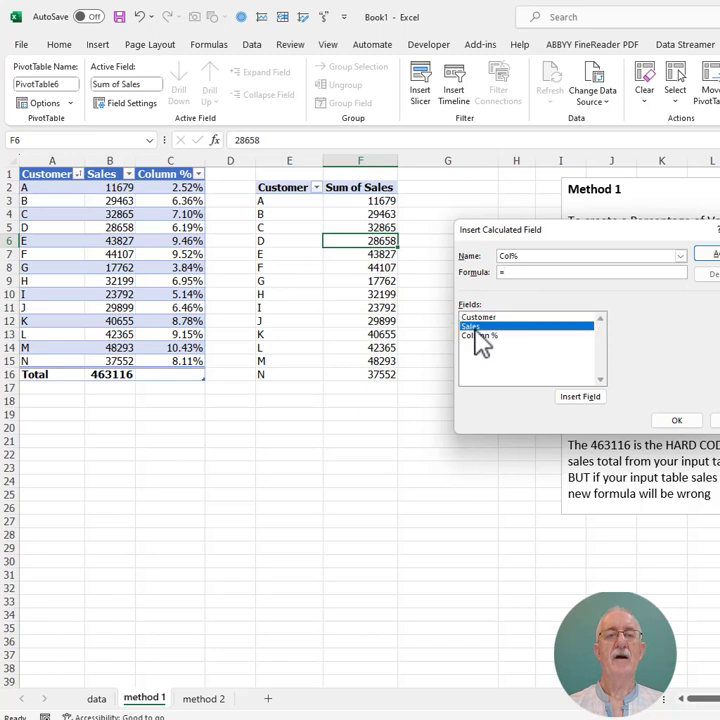
double_click(474, 328)
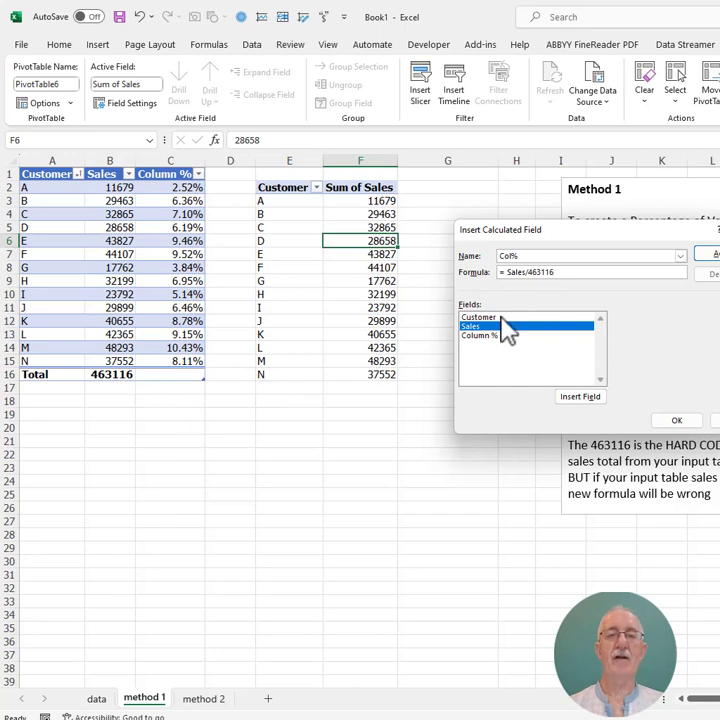
left_click(677, 421)
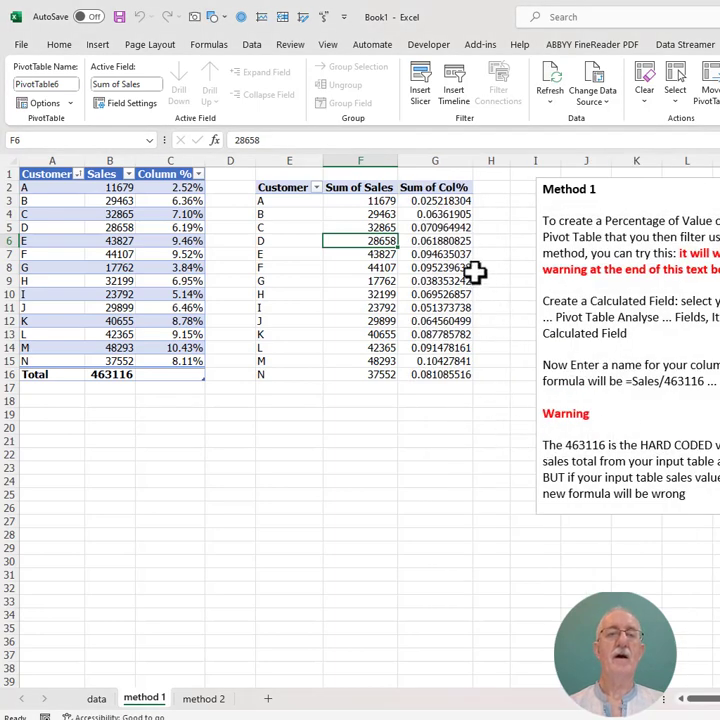
- Format the Sum of Col% values as Percentage with 2 decimal places
right_click(448, 238)
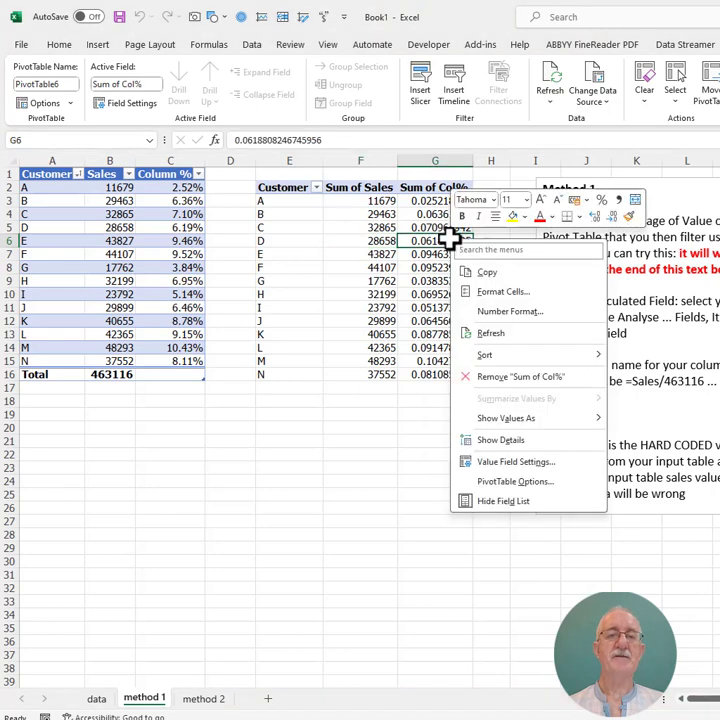
left_click(520, 313)
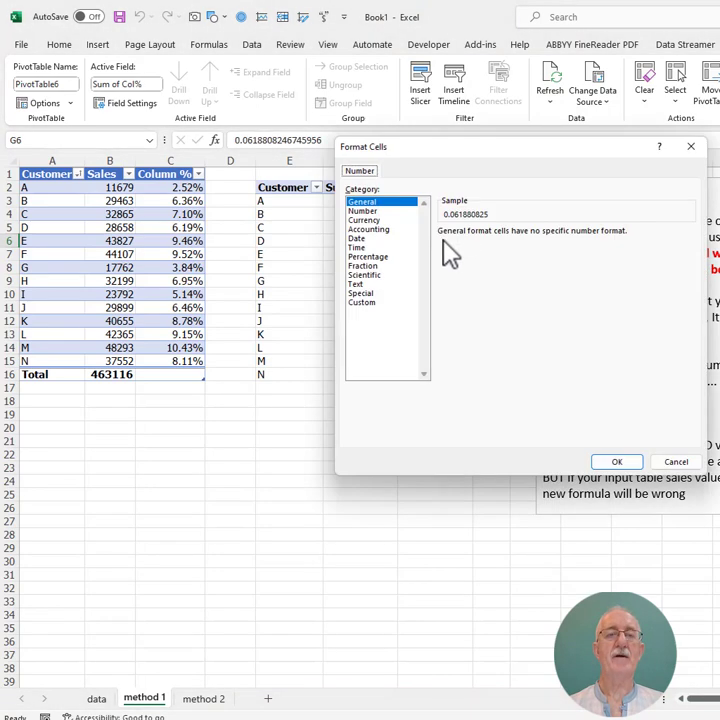
left_click(368, 257)
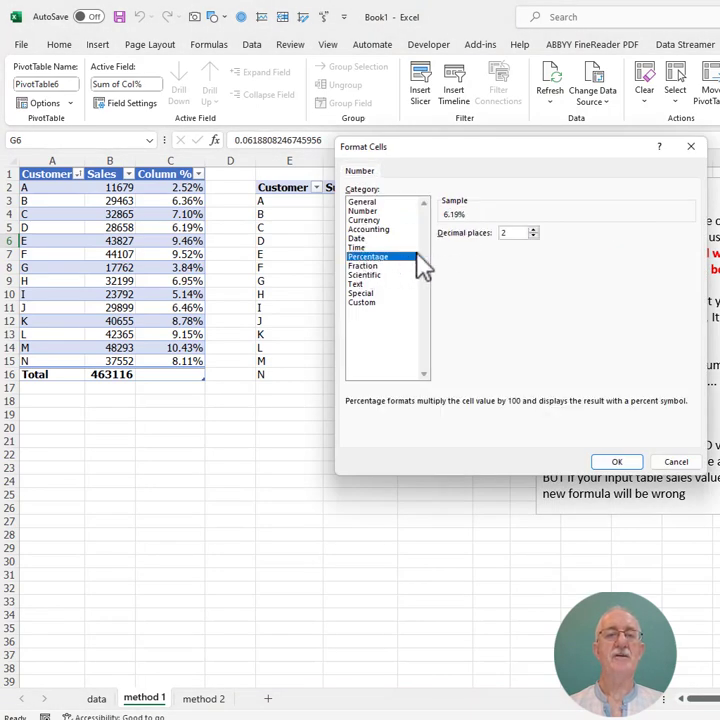
left_click(608, 462)
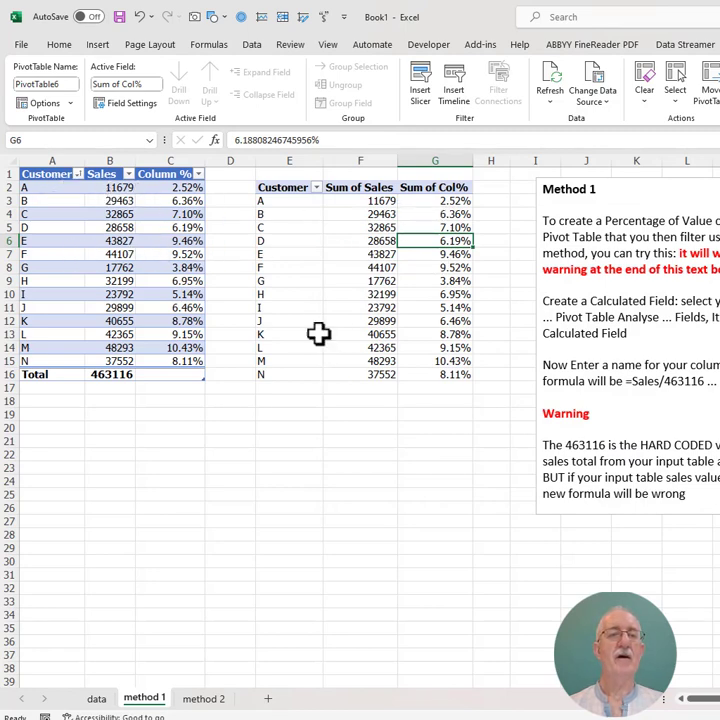
- Filter the customers in the method 1 PivotTable to the top 5 items
right_click(297, 255)
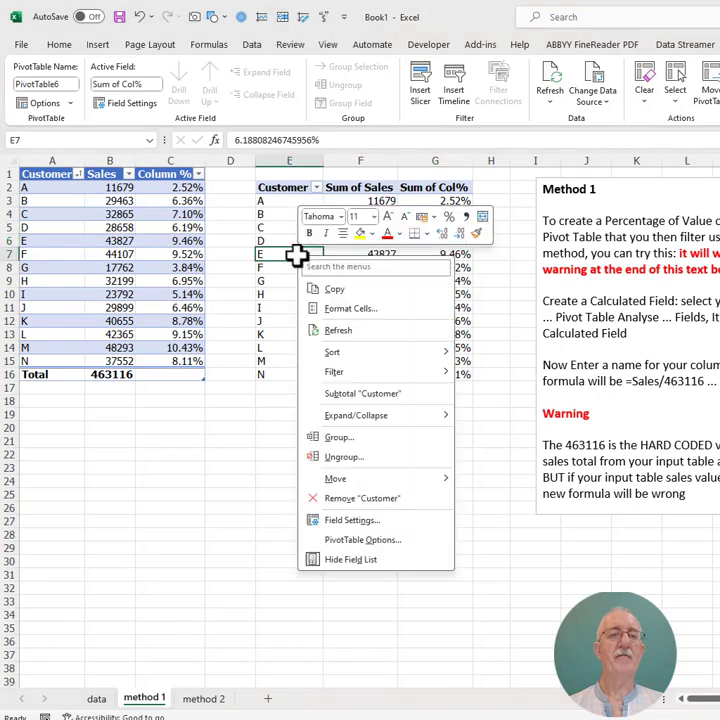
mouse_move(364, 373)
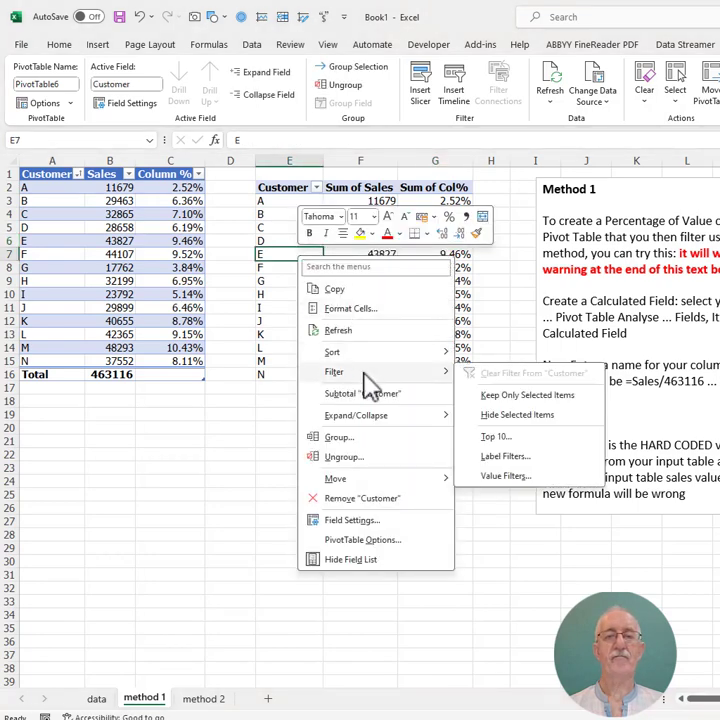
left_click(495, 438)
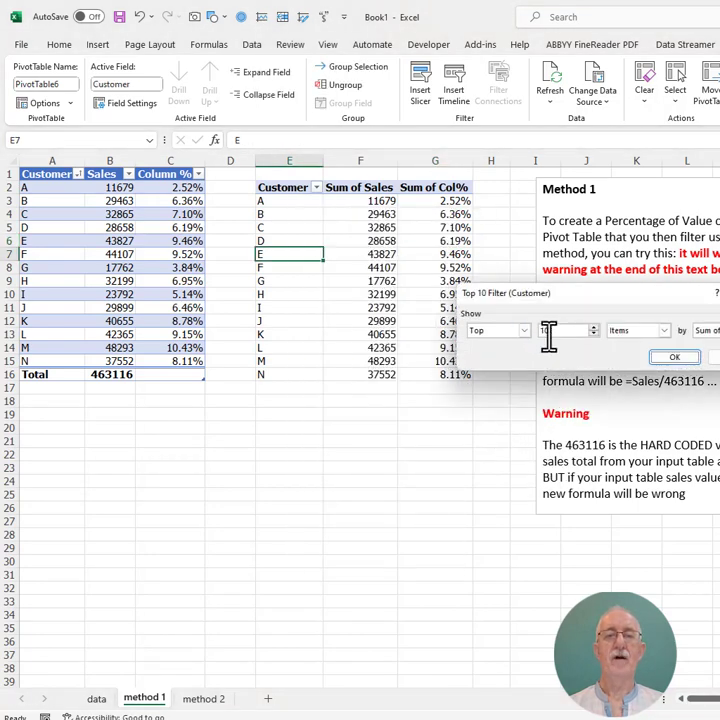
left_click_drag(551, 336, 527, 340)
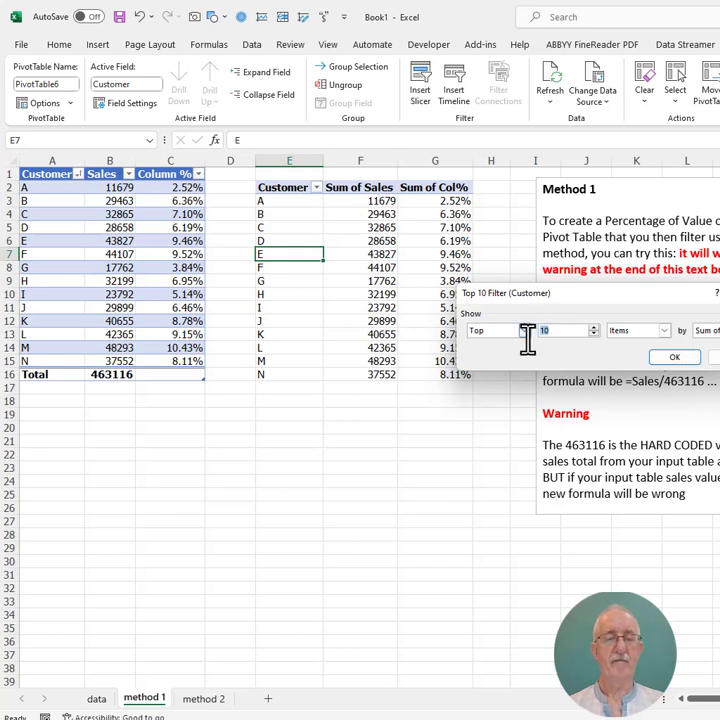
type("5")
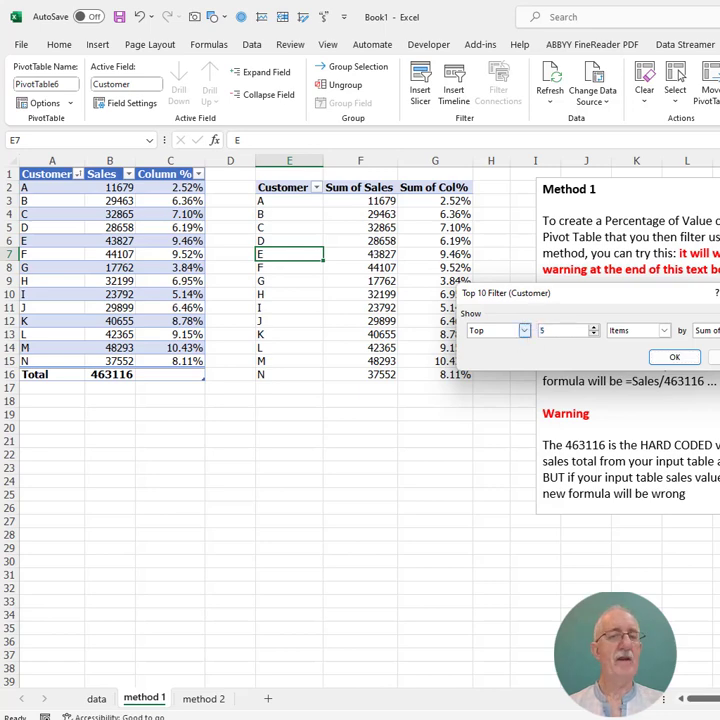
left_click(673, 361)
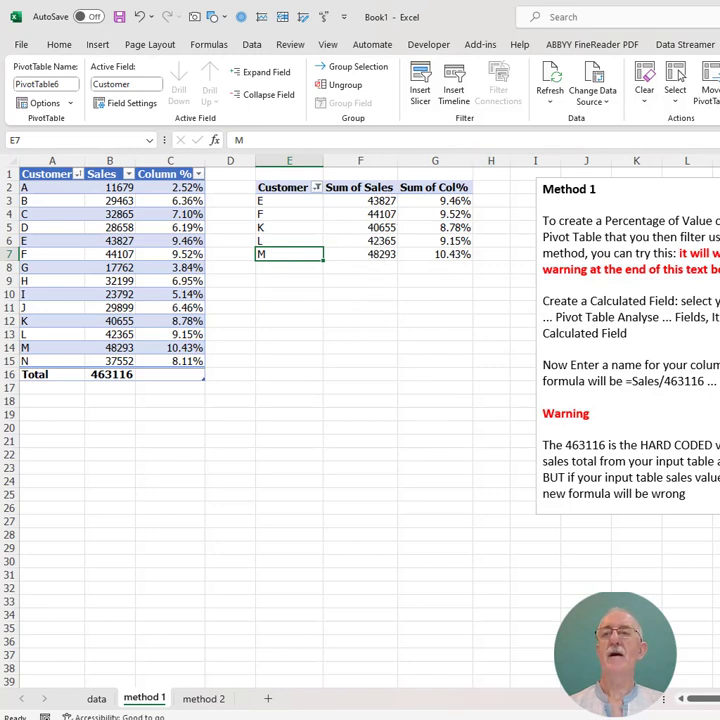
- Turn on grand totals for columns only in the method 1 PivotTable
left_click(719, 44)
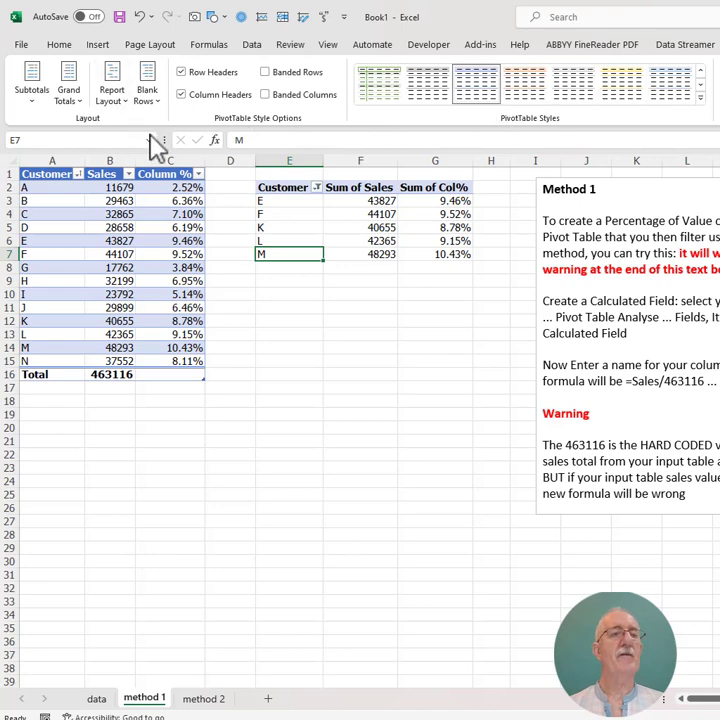
left_click(69, 100)
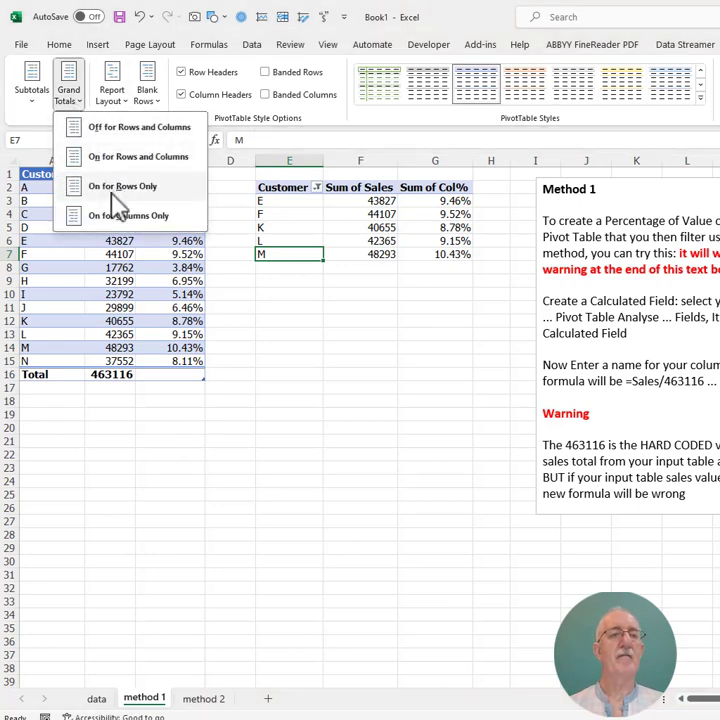
left_click(120, 216)
left_click(328, 374)
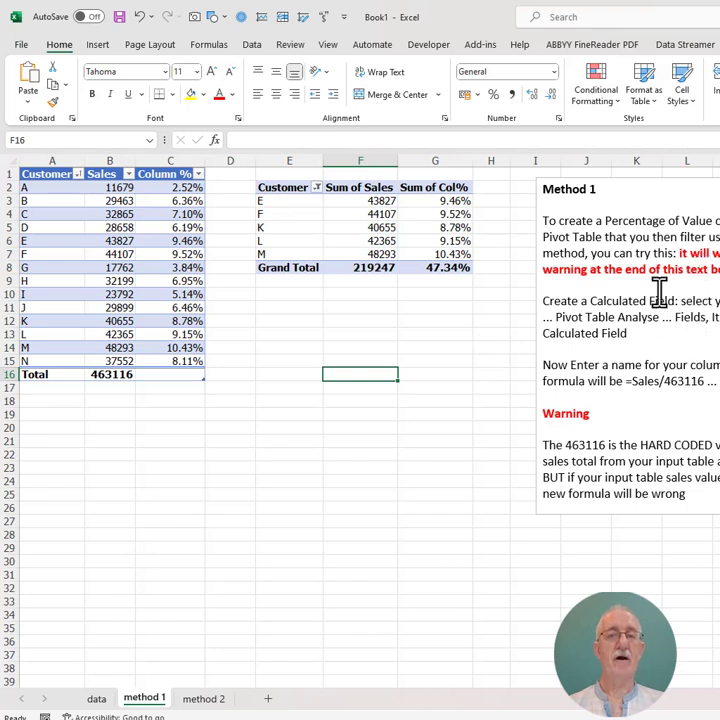
- Change customer C's sales in cell B4 of the source table to 40000
left_click(92, 214)
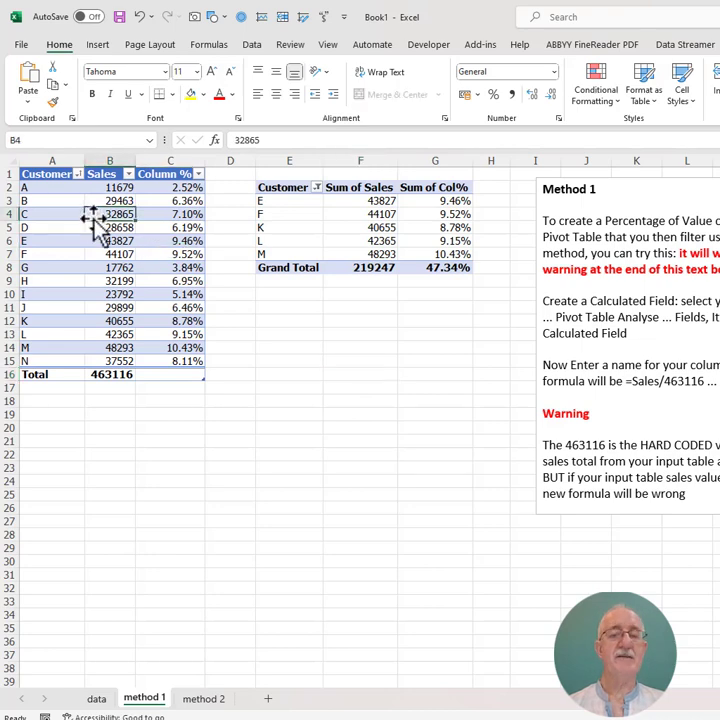
type("40000")
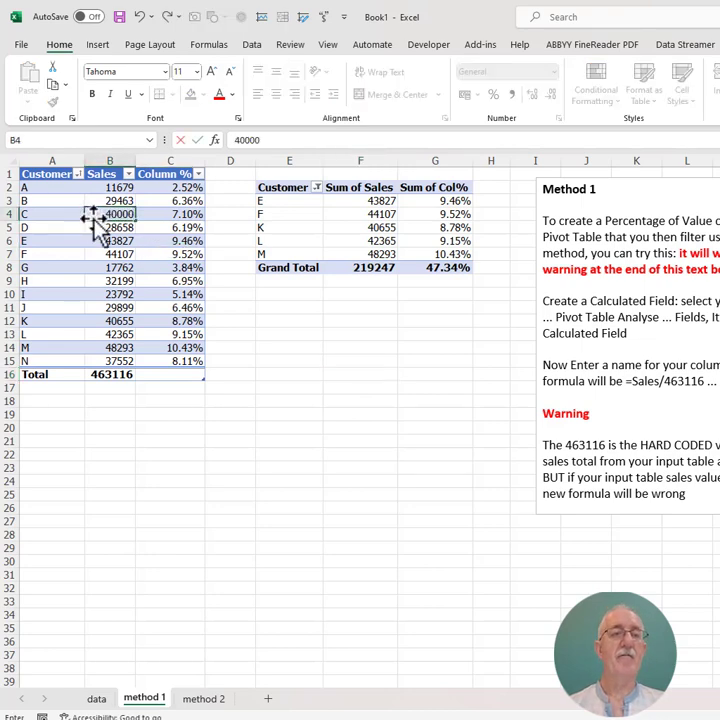
key("Return")
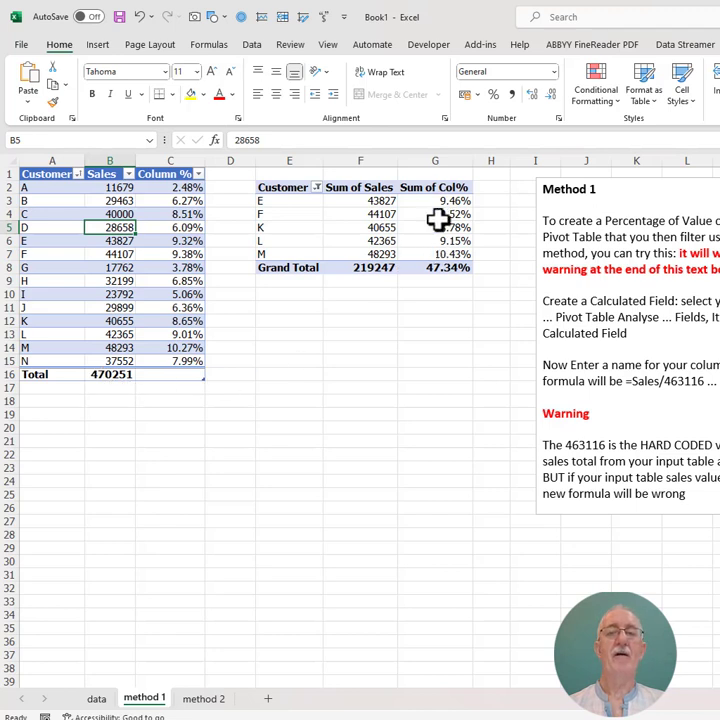
- Inspect the formula of the Col% calculated field for its hard-coded total, and close the dialog without changes
mouse_move(411, 228)
left_click(384, 227)
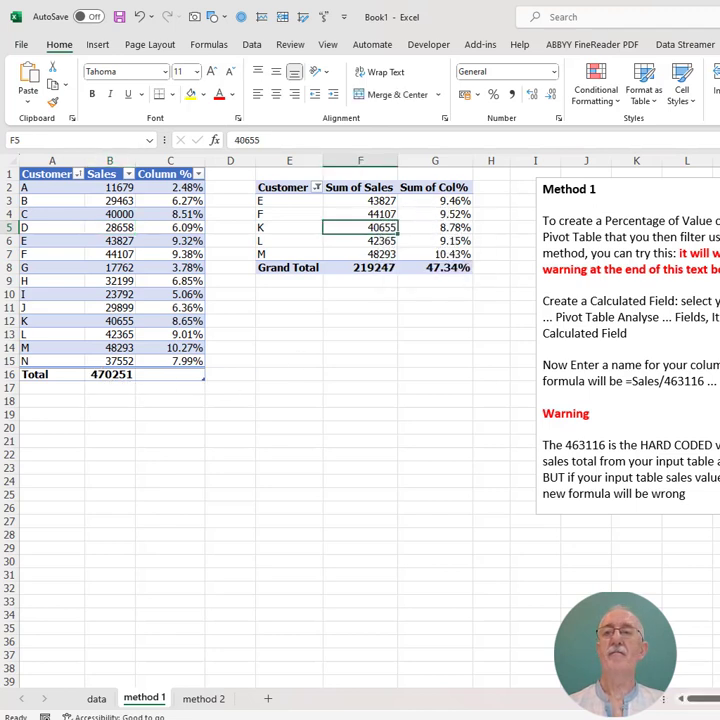
left_click(719, 45)
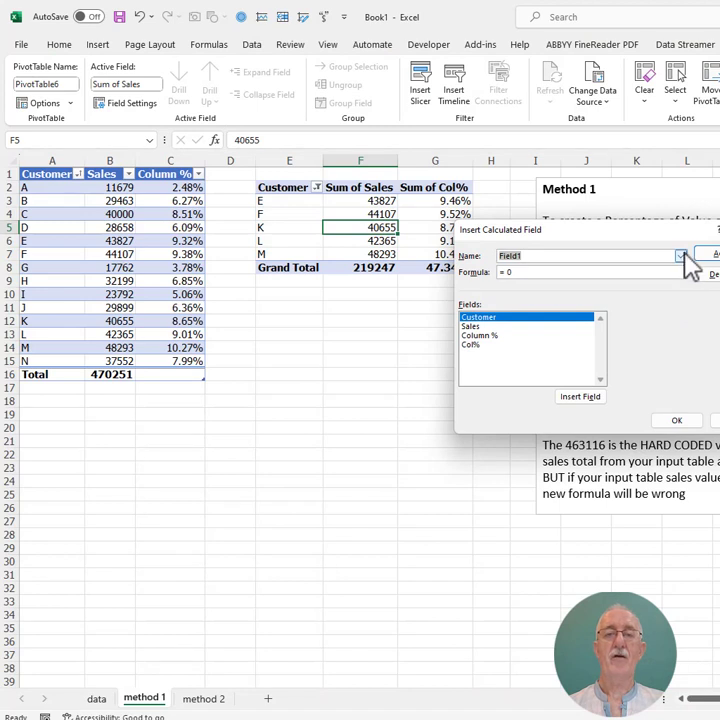
left_click(680, 256)
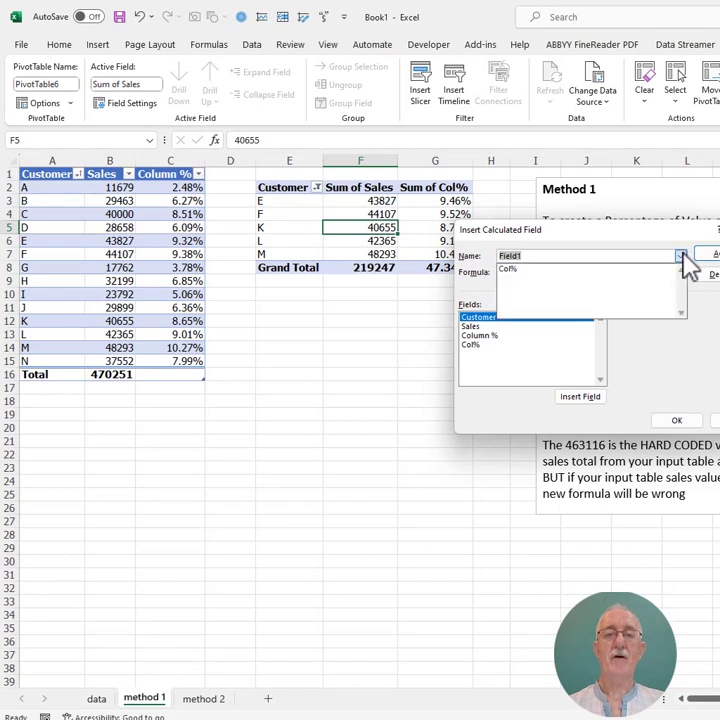
left_click(540, 270)
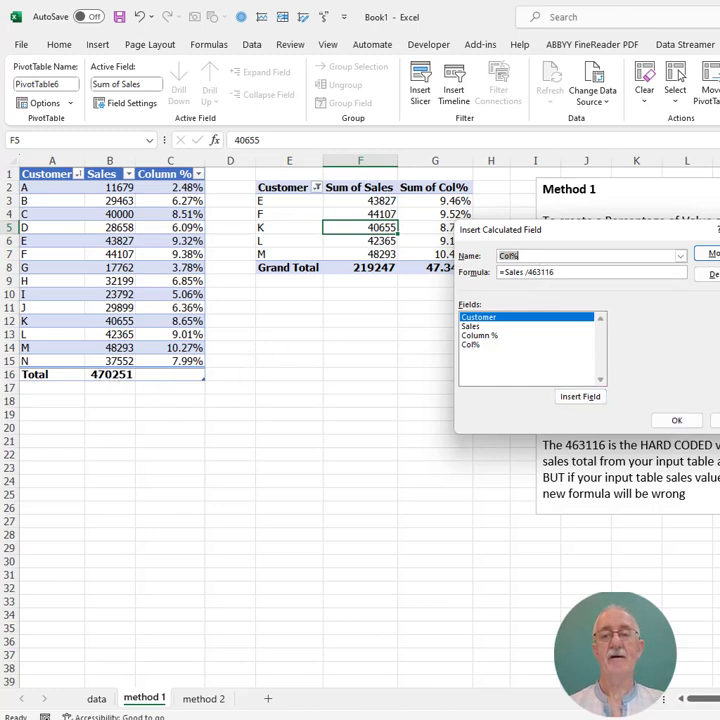
left_click(716, 421)
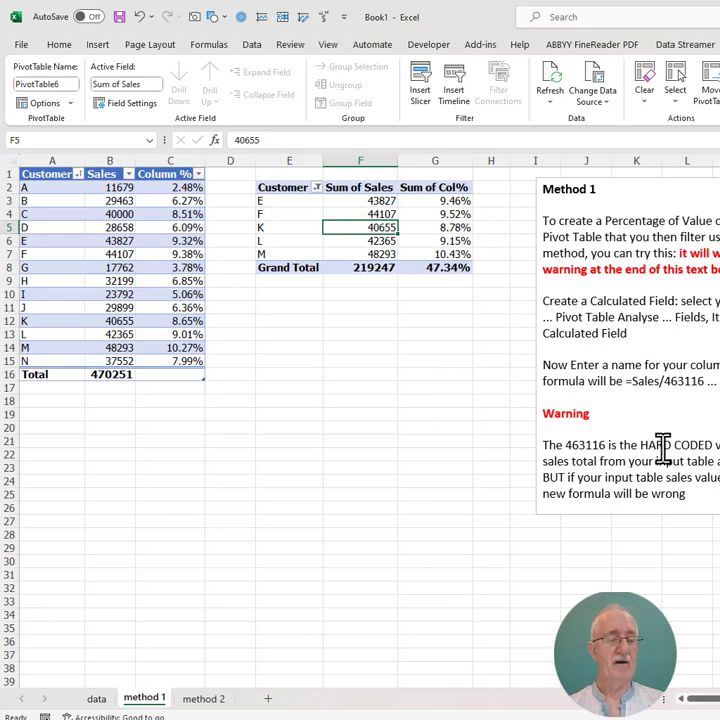
- Undo the last change to customer C's sales in the method 1 source table
key("ctrl+z")
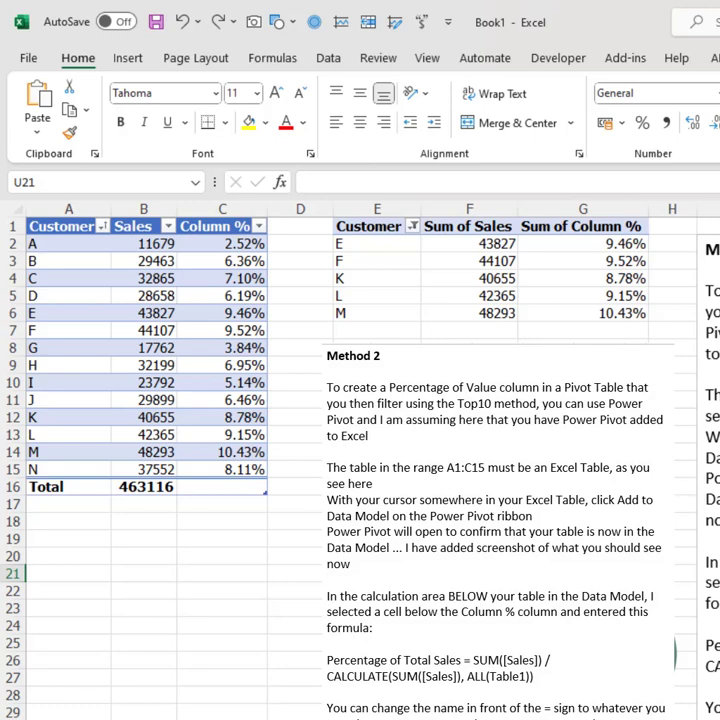
- Check in the COM Add-ins list whether Microsoft Power Pivot for Excel is enabled, and close it without changes
scroll(150, 450, "down", 3)
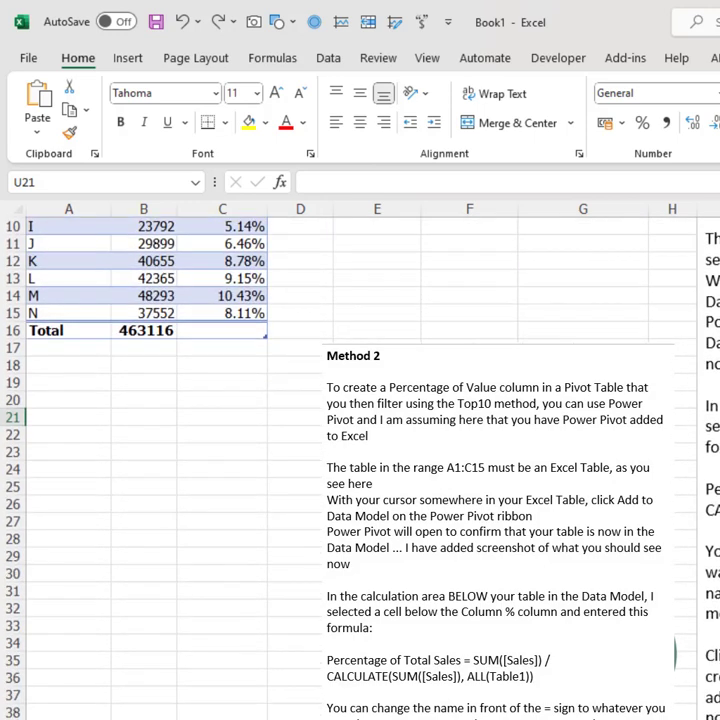
scroll(150, 450, "up", 3)
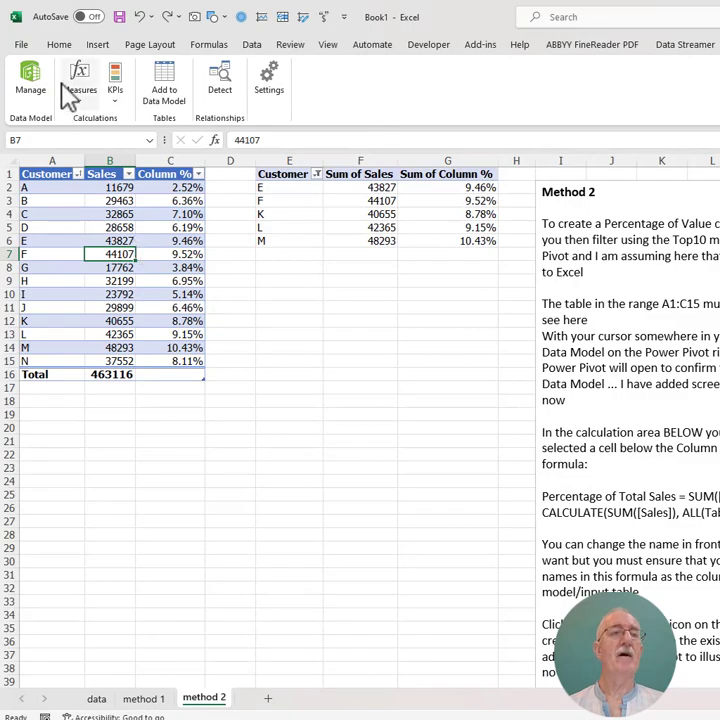
left_click(18, 45)
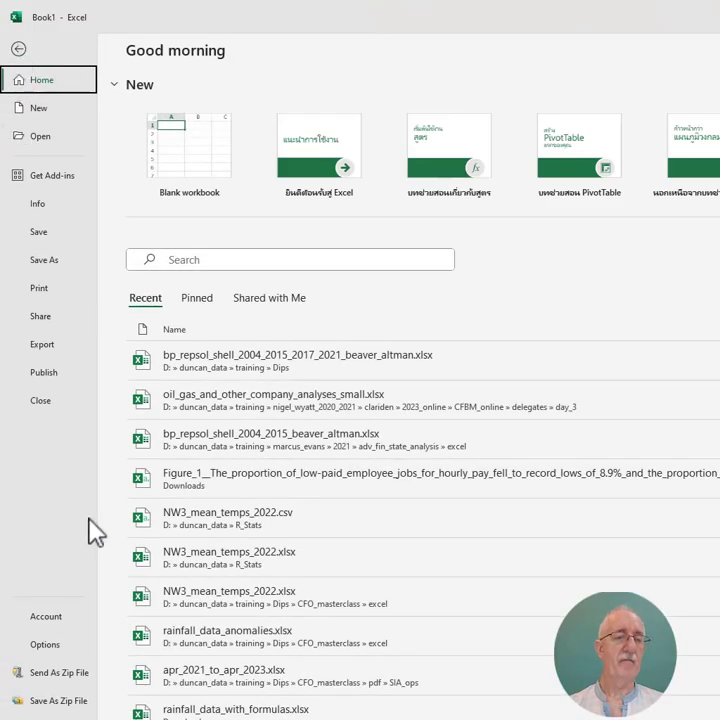
left_click(33, 646)
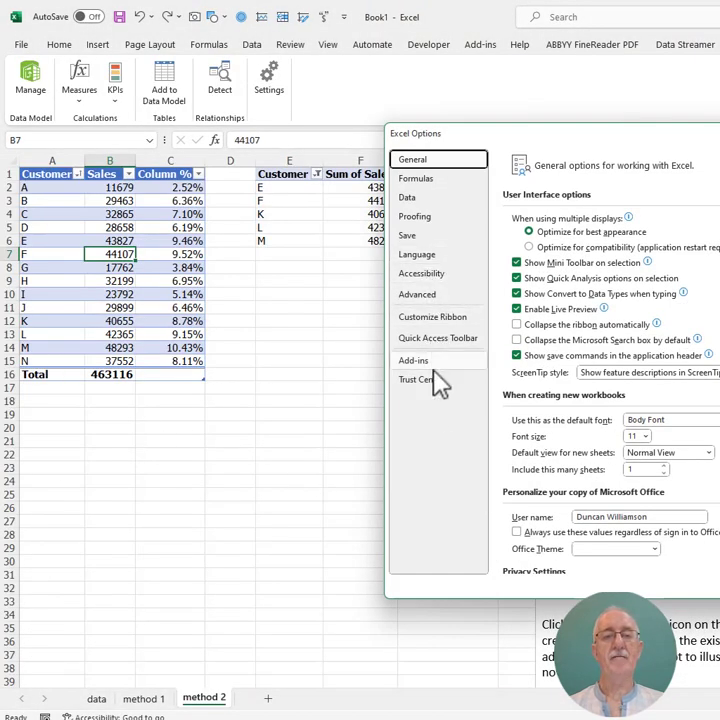
left_click(414, 362)
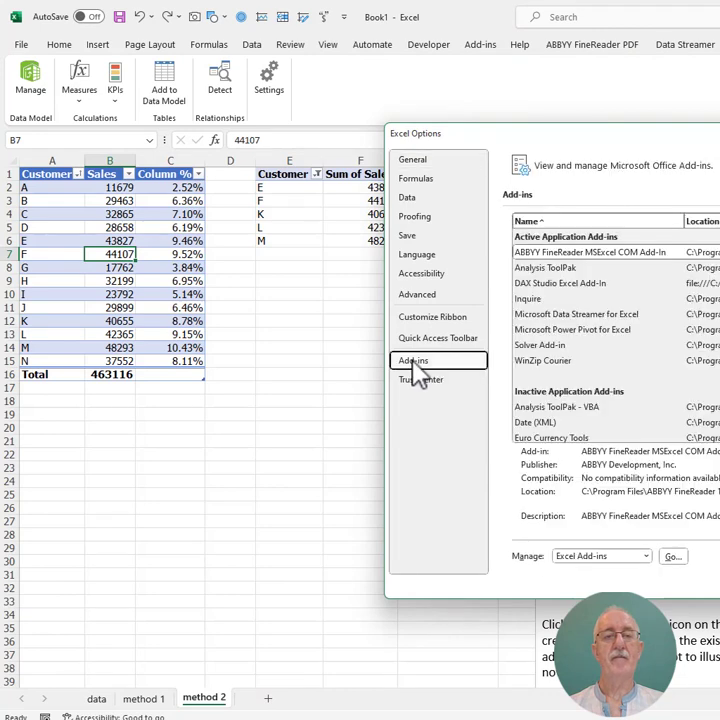
left_click(626, 558)
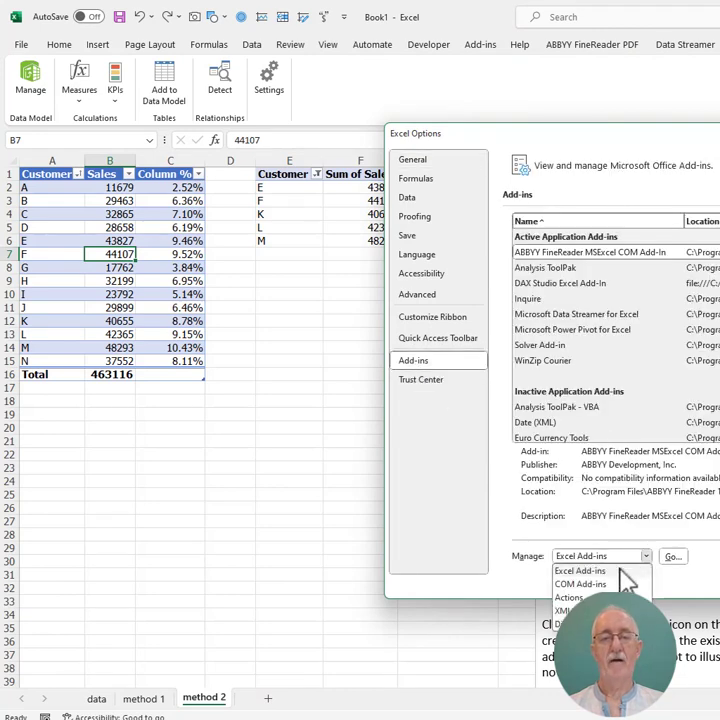
left_click(599, 584)
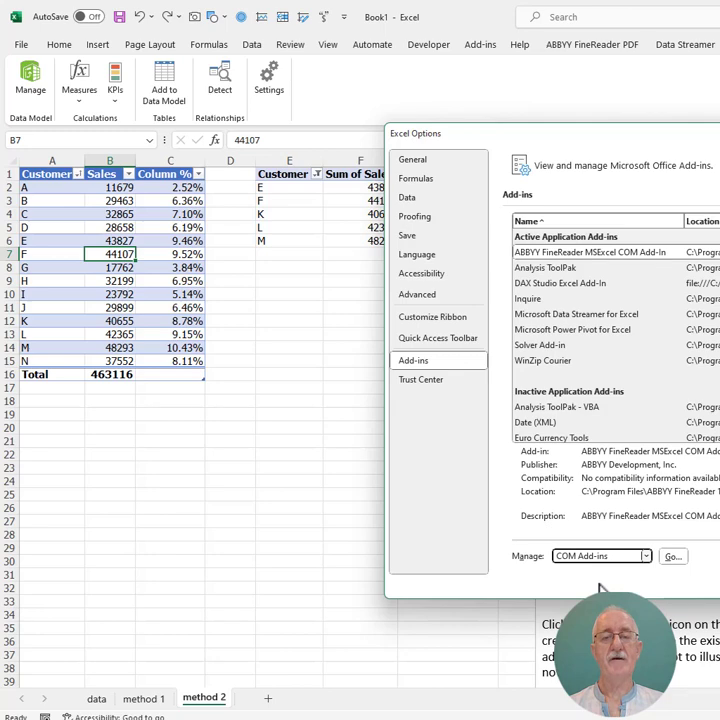
left_click(672, 556)
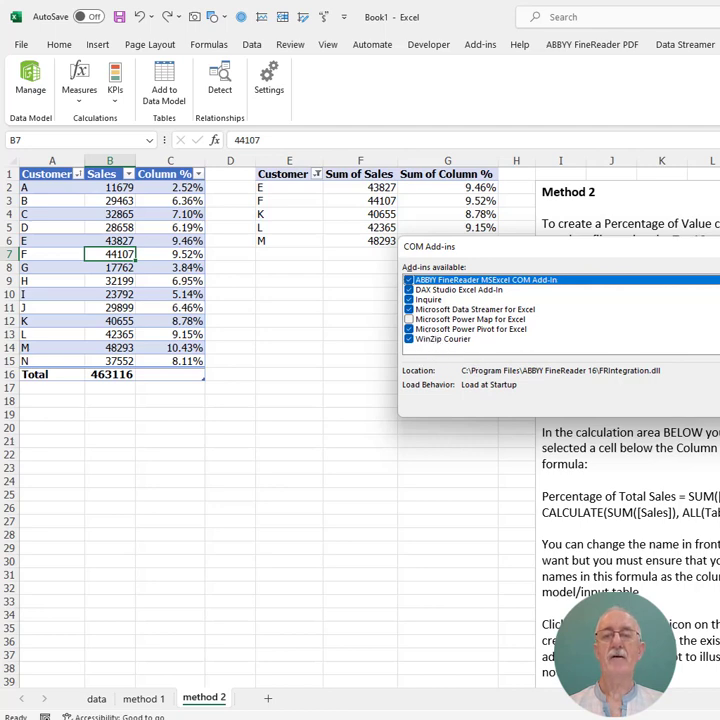
key("Escape")
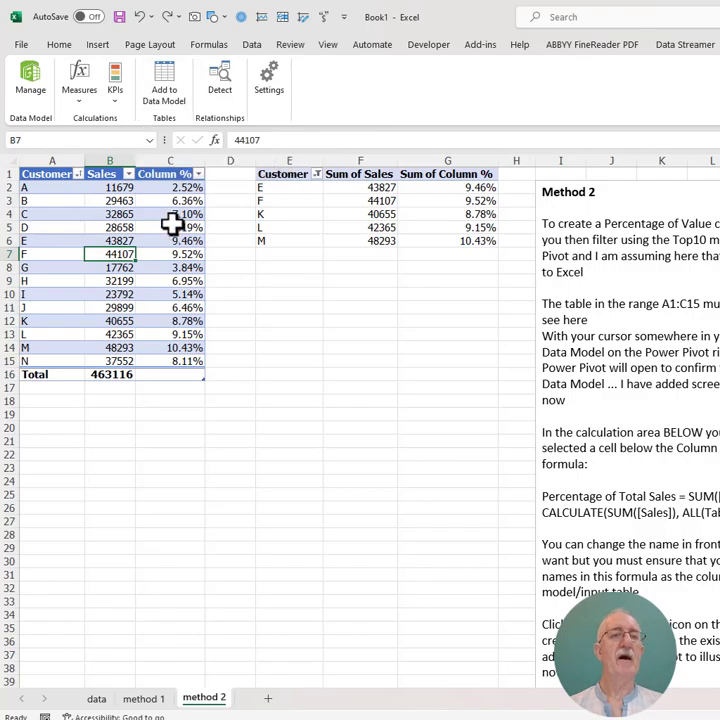
- In the Power Pivot data model, rename the Percentage of Total Sales measure below the Column % column to Col %b
left_click(30, 85)
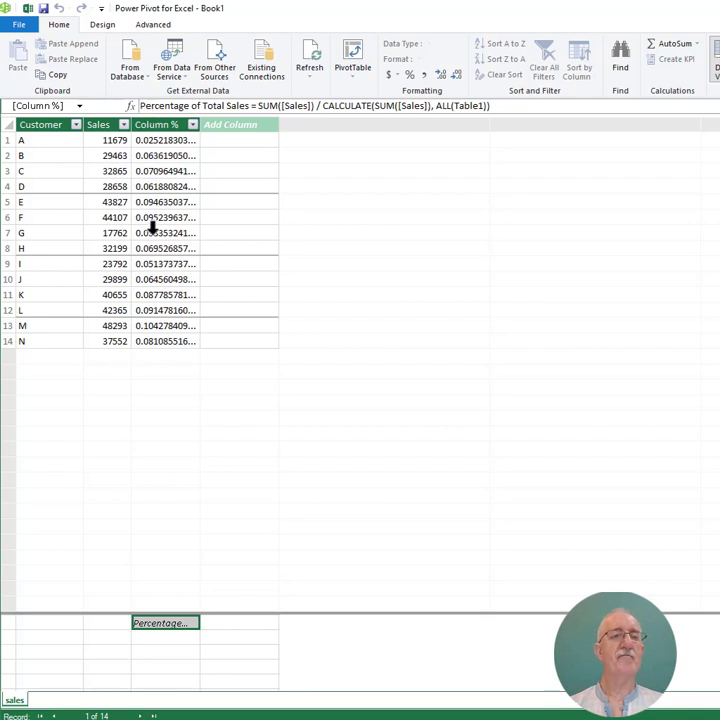
left_click(175, 648)
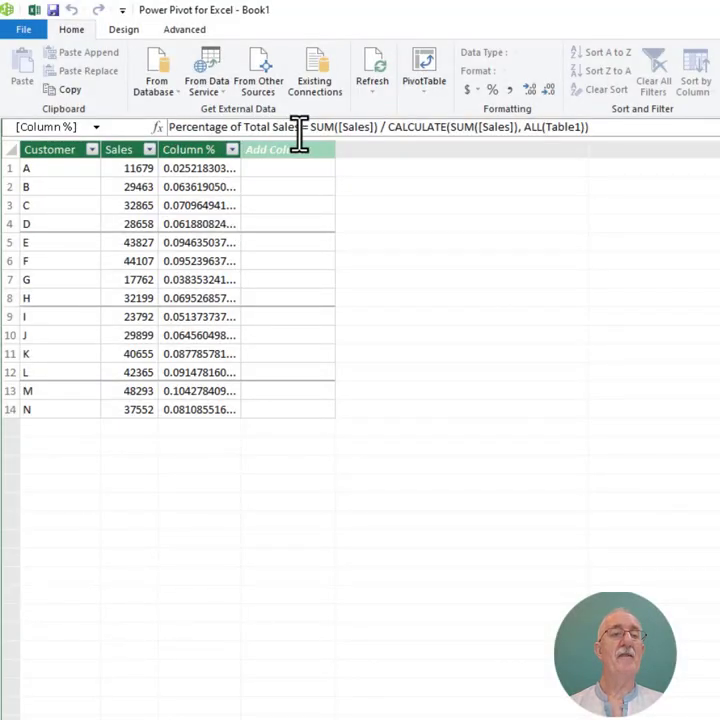
left_click_drag(298, 130, 167, 132)
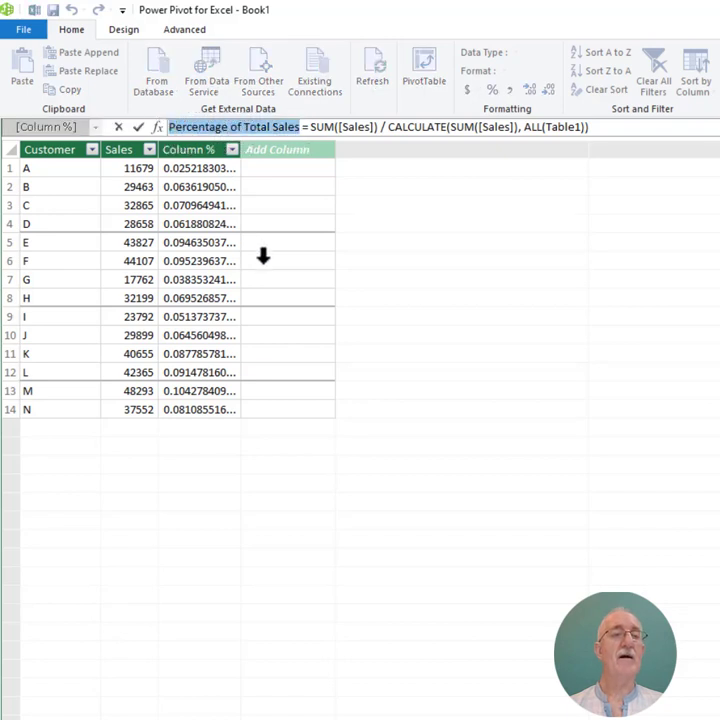
type("Col")
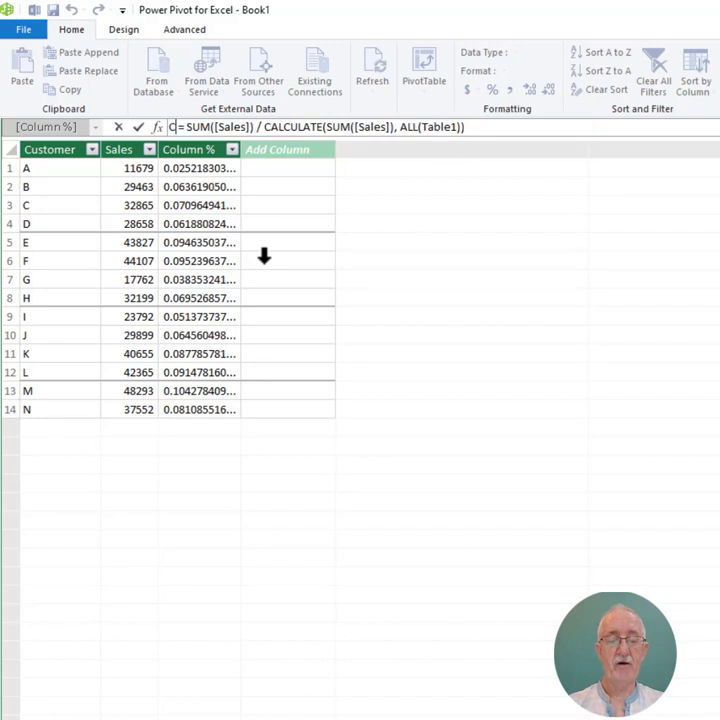
type(" %")
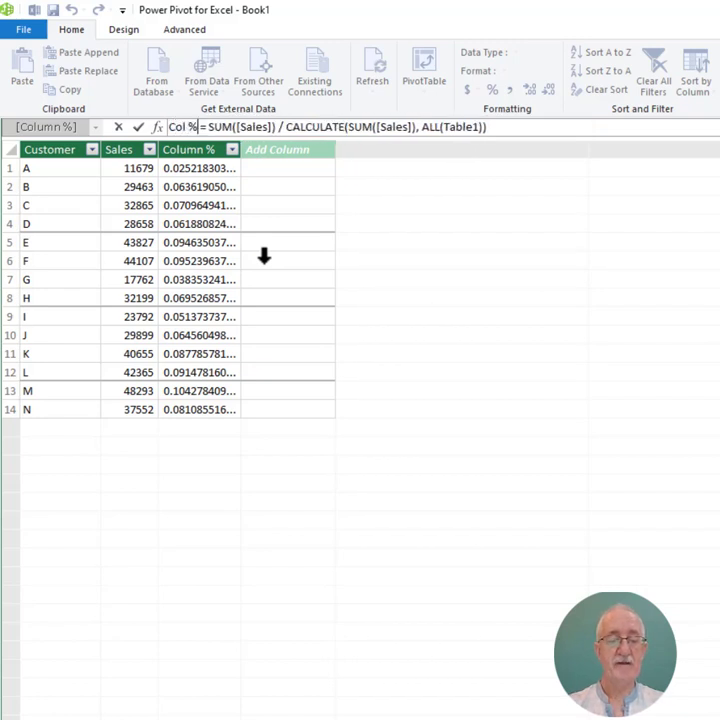
type("b")
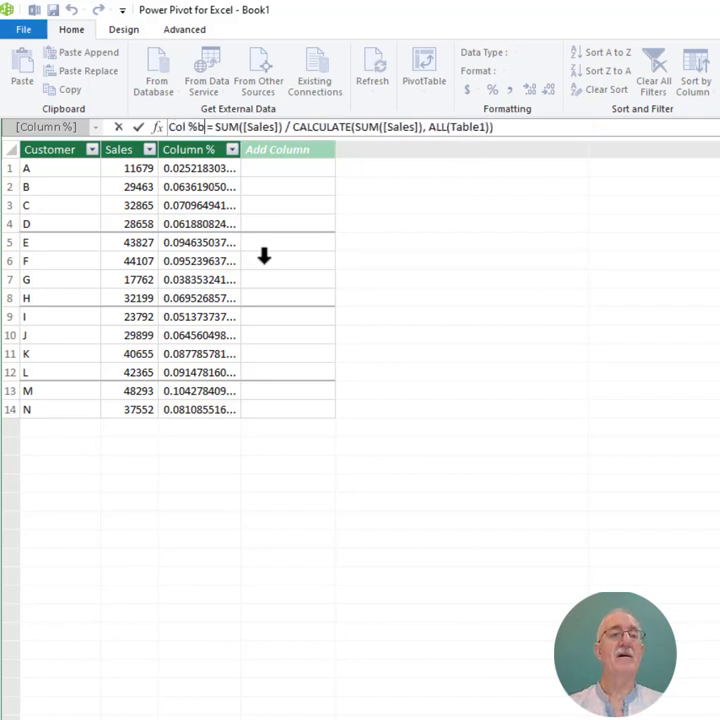
key("Return")
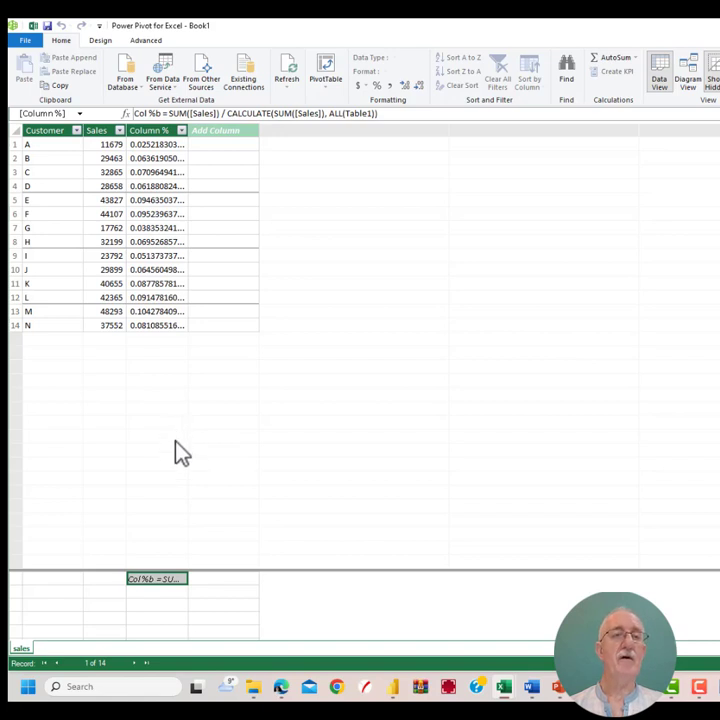
- Create a PivotTable from the data model on the existing method 2 worksheet at cell E18
left_click(328, 66)
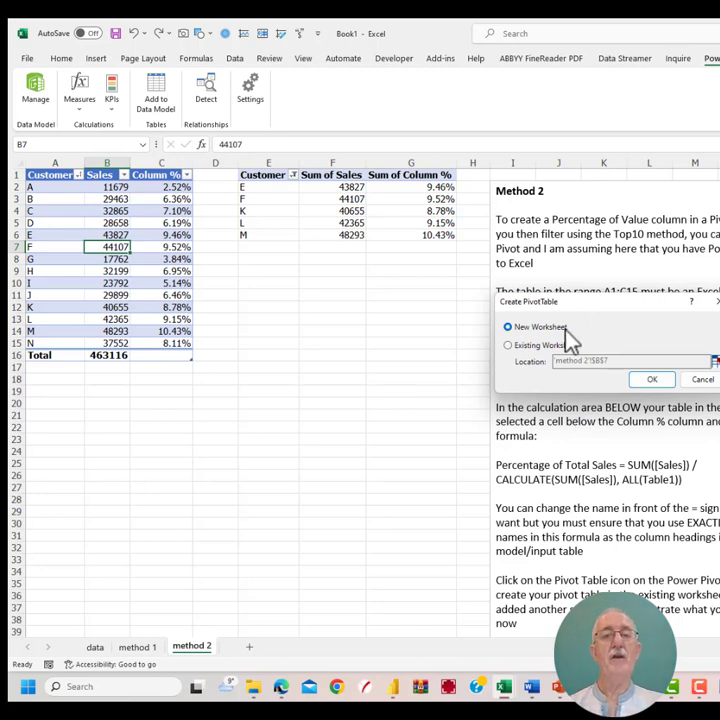
left_click(508, 345)
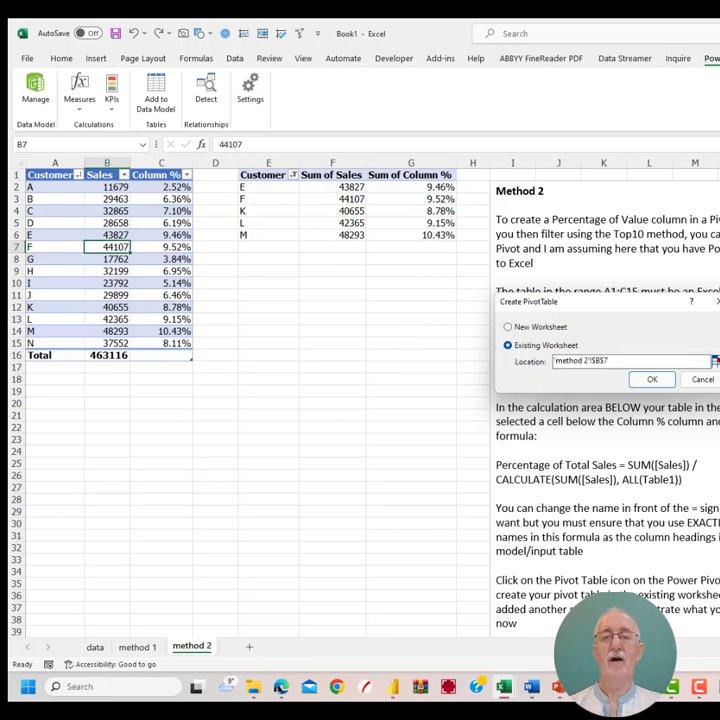
left_click(714, 361)
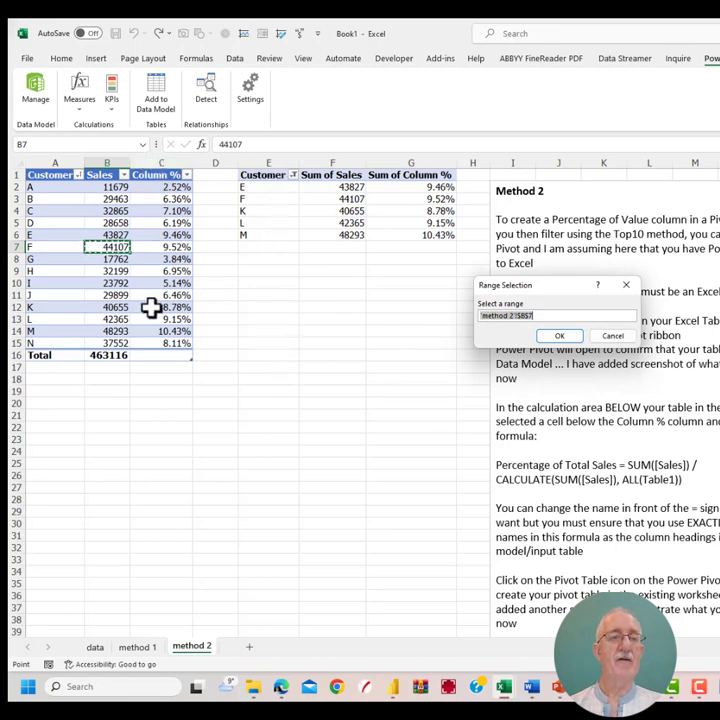
left_click(263, 383)
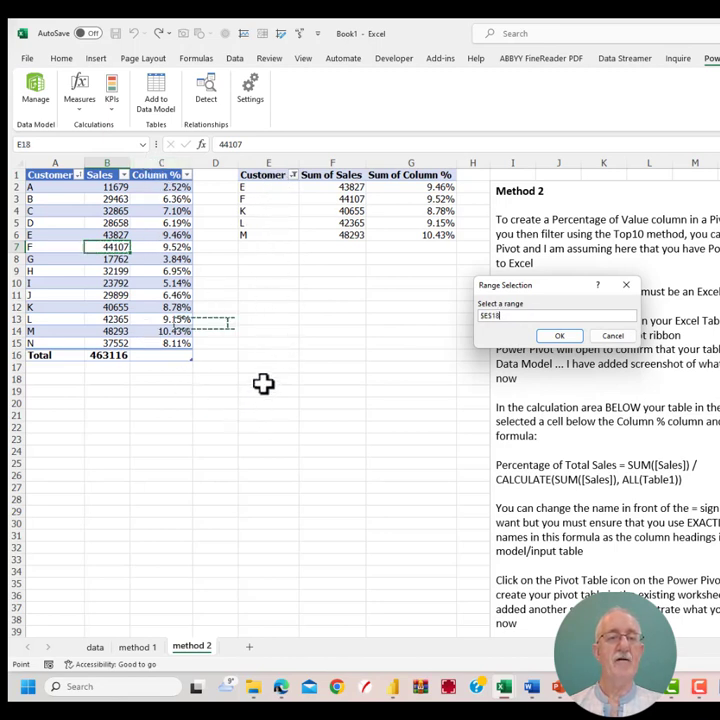
left_click(560, 336)
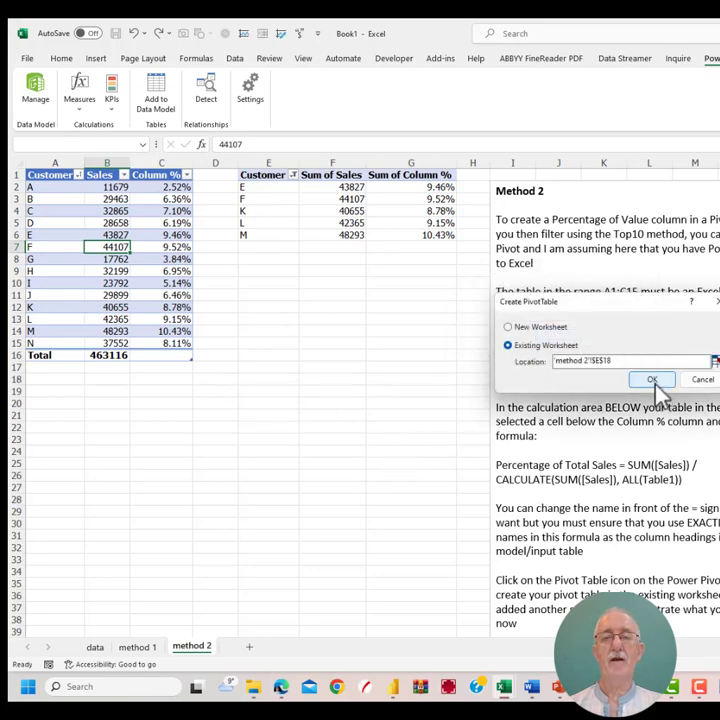
left_click(652, 380)
left_click(358, 430)
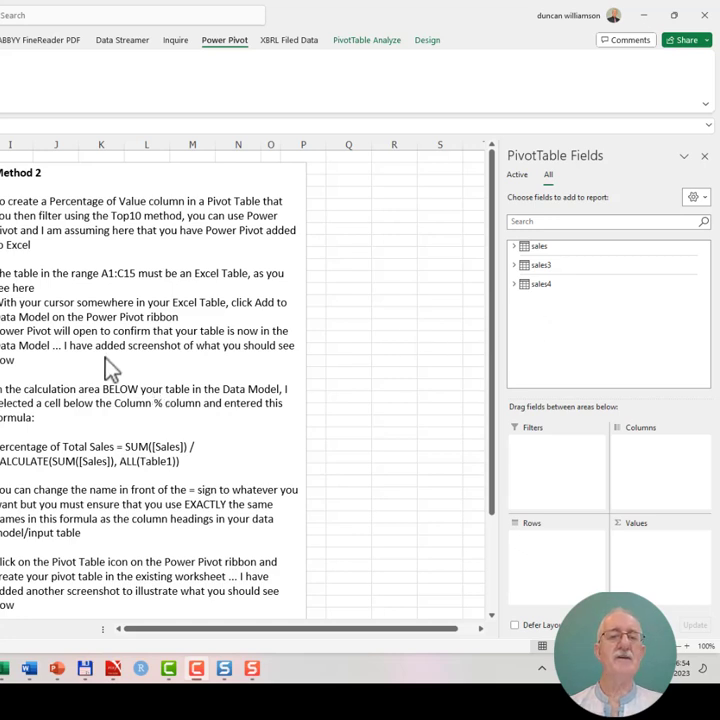
- From the sales4 table, add Customer to the new PivotTable's rows and Sales and Column % to its values
left_click(514, 284)
left_click_drag(554, 296, 558, 549)
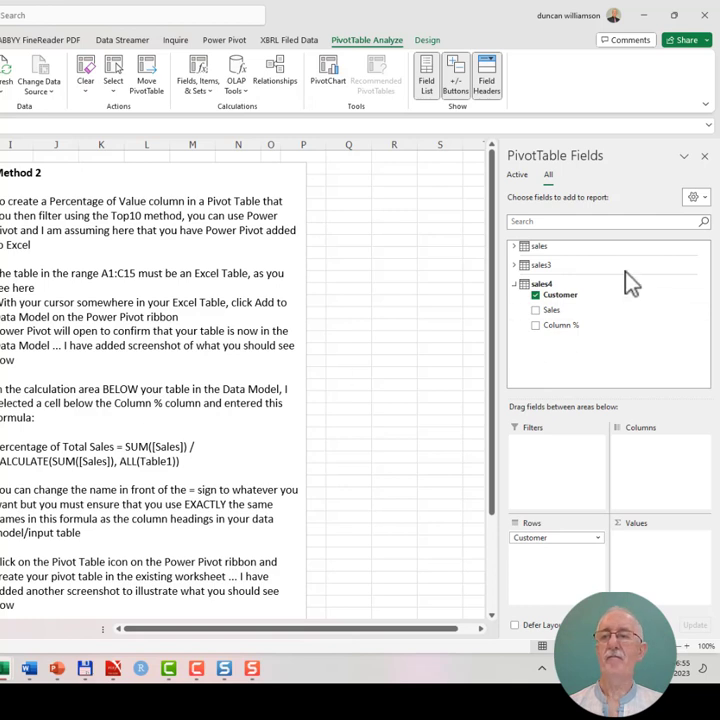
left_click_drag(551, 310, 630, 518)
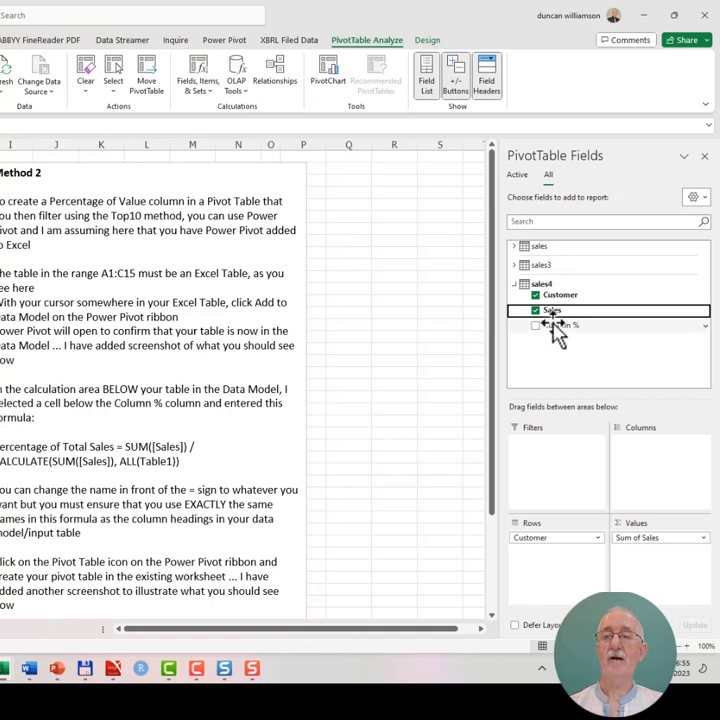
left_click_drag(552, 322, 632, 567)
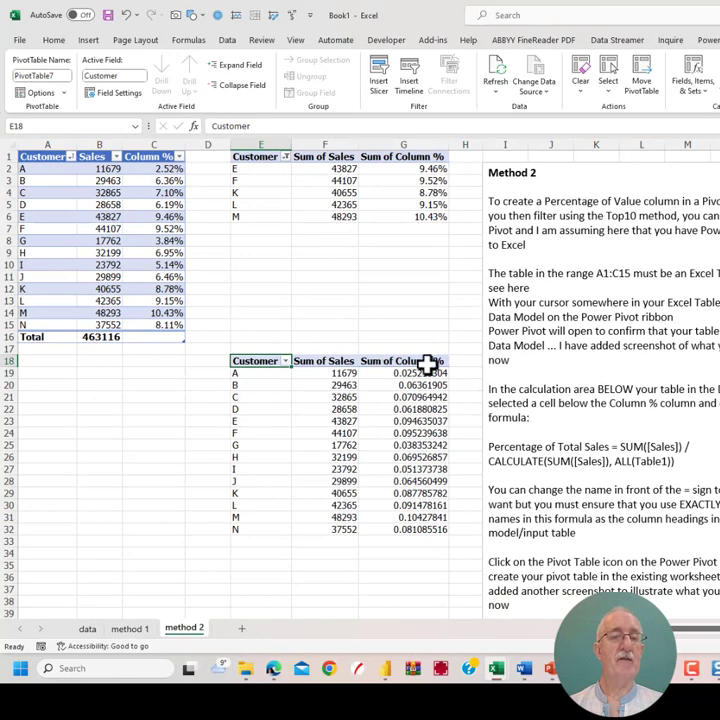
- Format the Sum of Column % values in the new PivotTable as Percentage with 2 decimal places
right_click(396, 408)
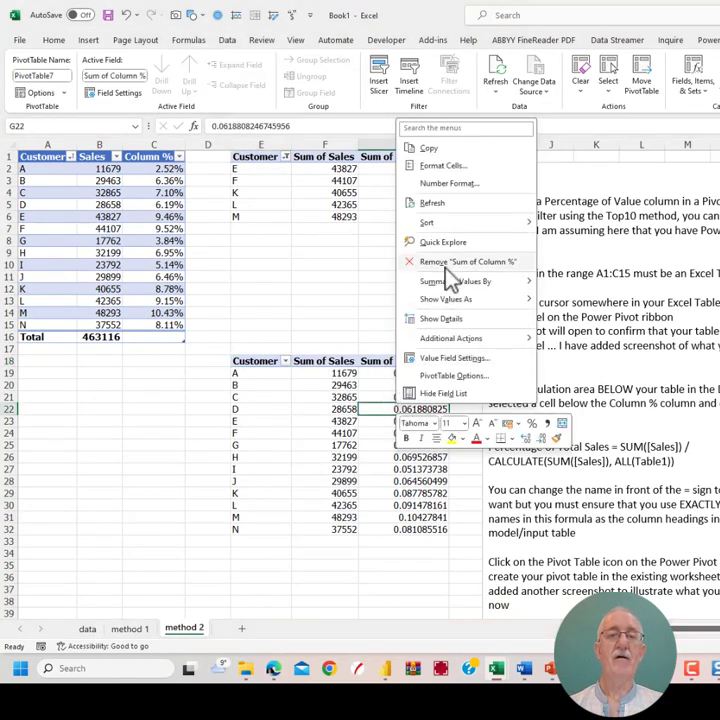
left_click(457, 184)
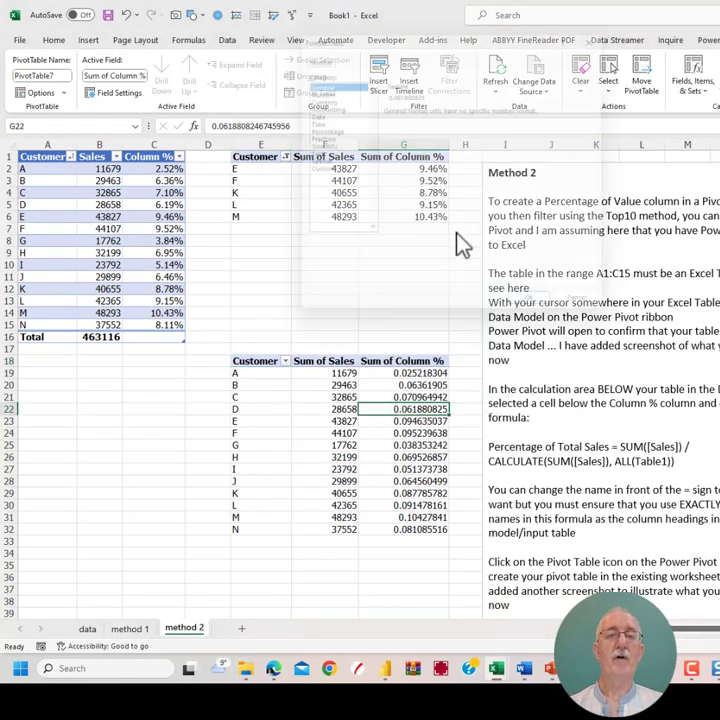
left_click(325, 129)
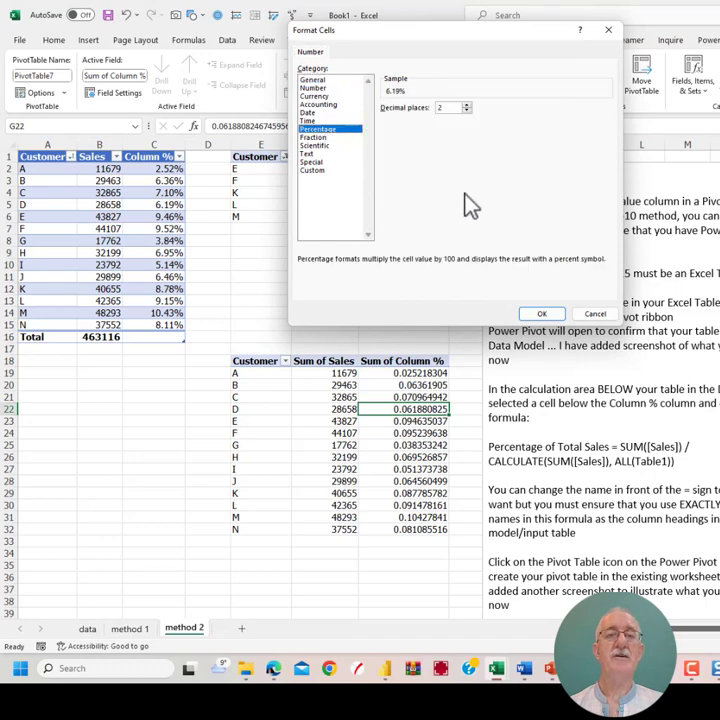
left_click(536, 315)
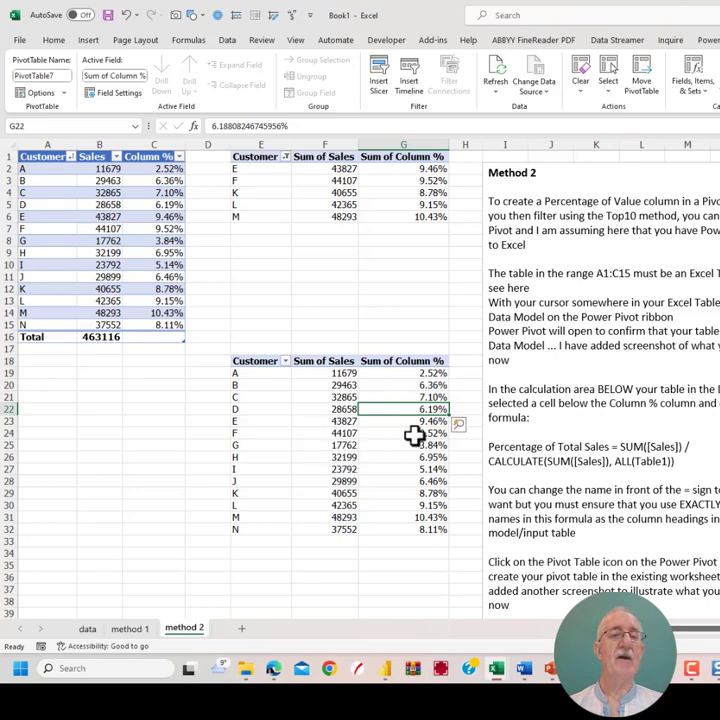
- Filter the customers in the new method 2 PivotTable to the top 5 items by Sum of Sales
right_click(270, 409)
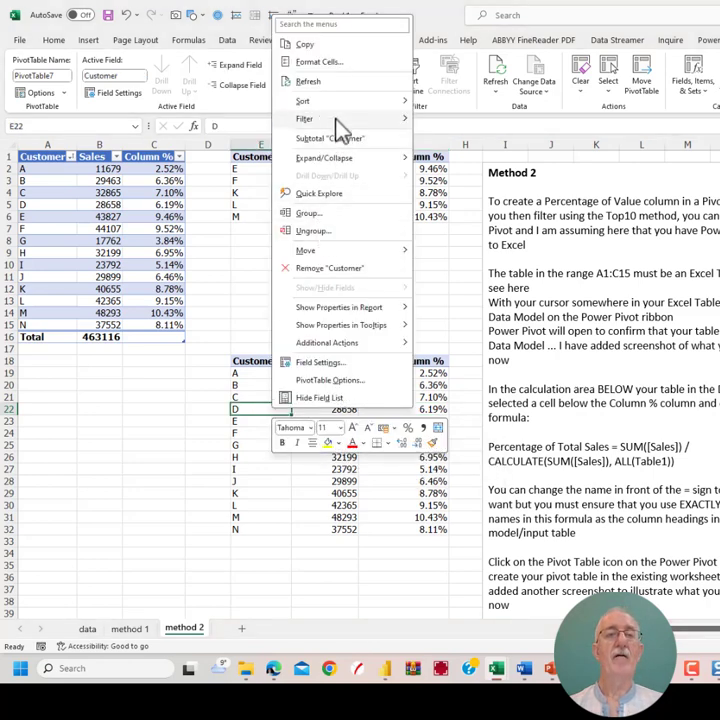
mouse_move(338, 122)
left_click(455, 178)
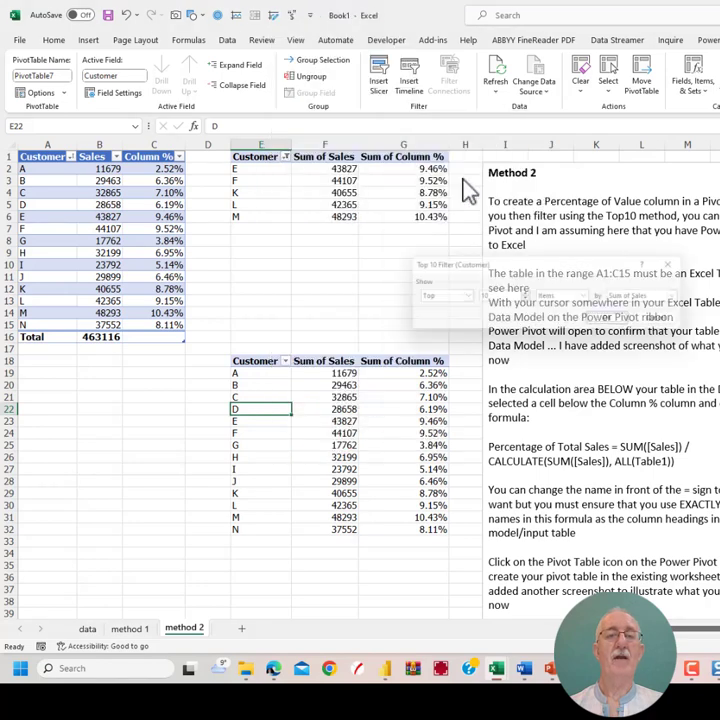
double_click(479, 300)
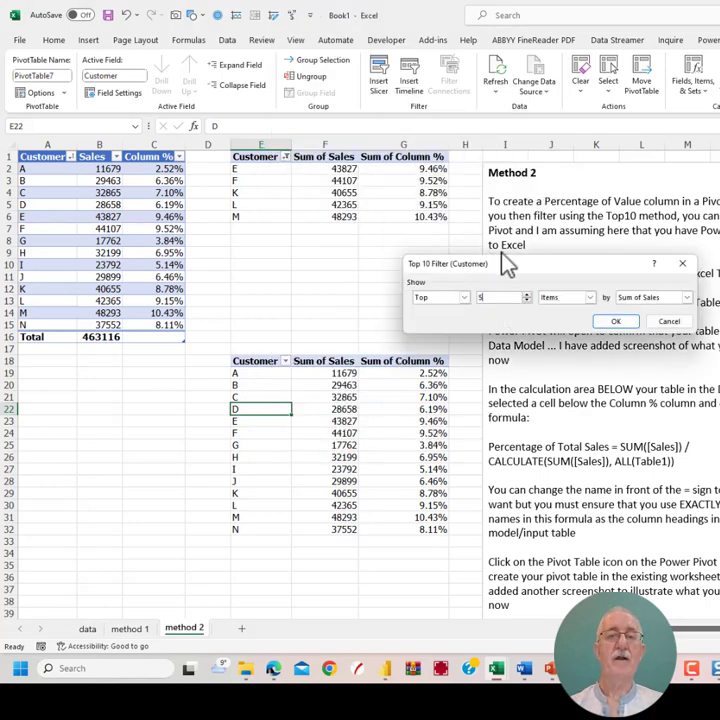
left_click(622, 323)
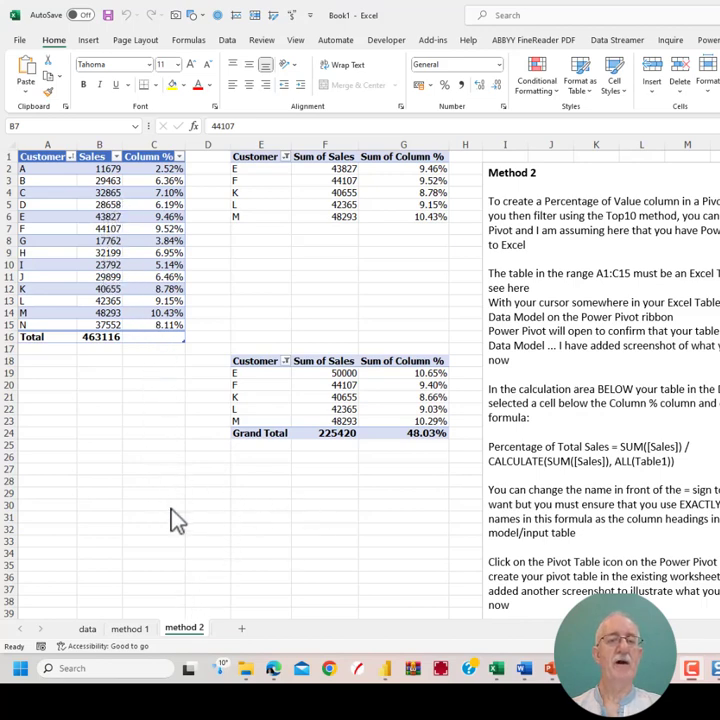
- Compare the data worksheet's sales table with the sales4 table in the Power Pivot data model, and return to the method 2 worksheet
left_click(88, 630)
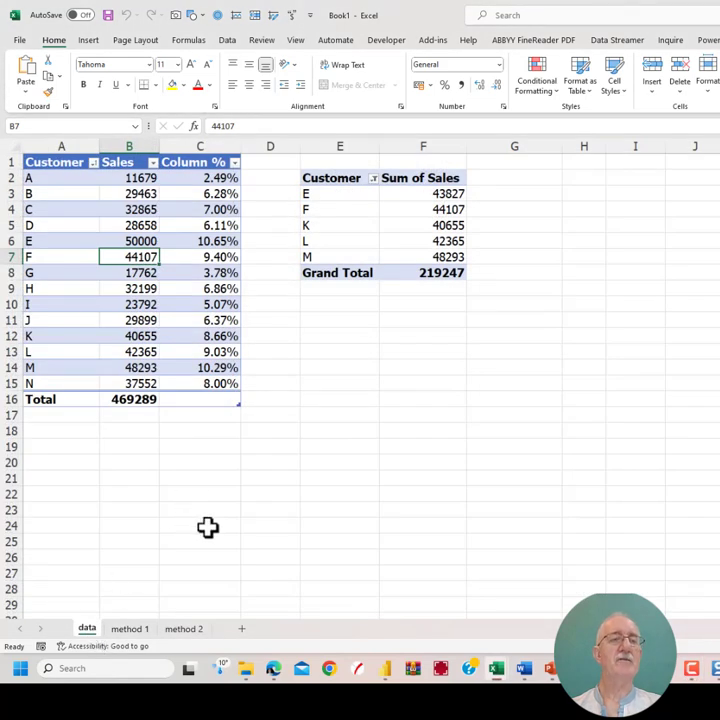
left_click(704, 42)
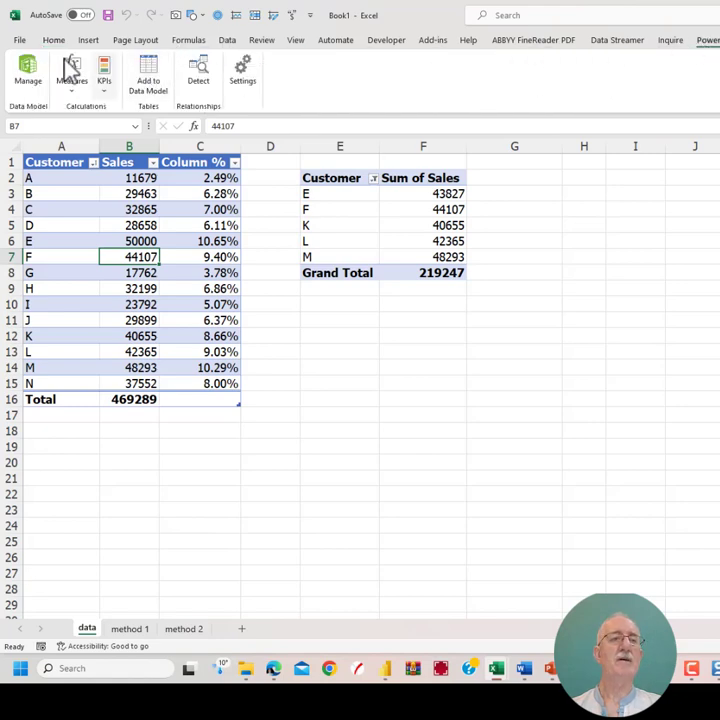
left_click(26, 72)
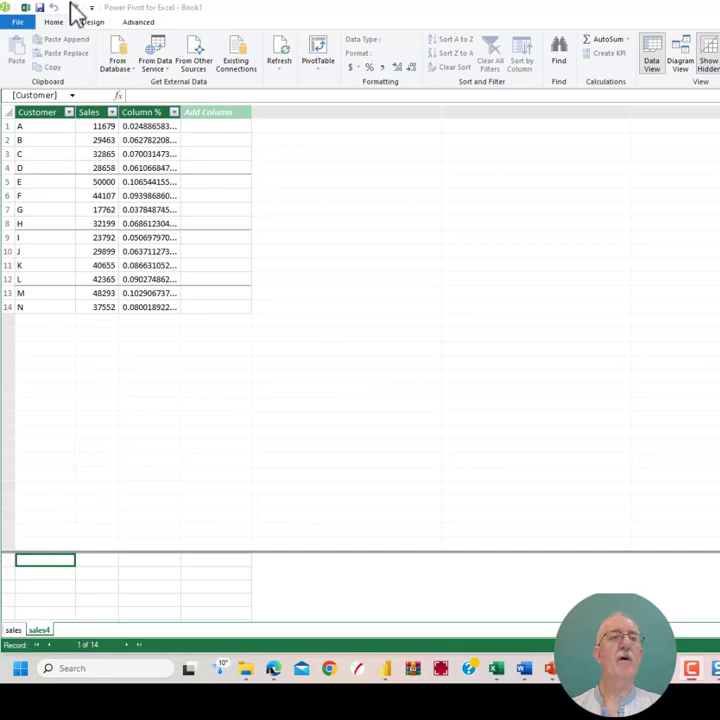
left_click(26, 10)
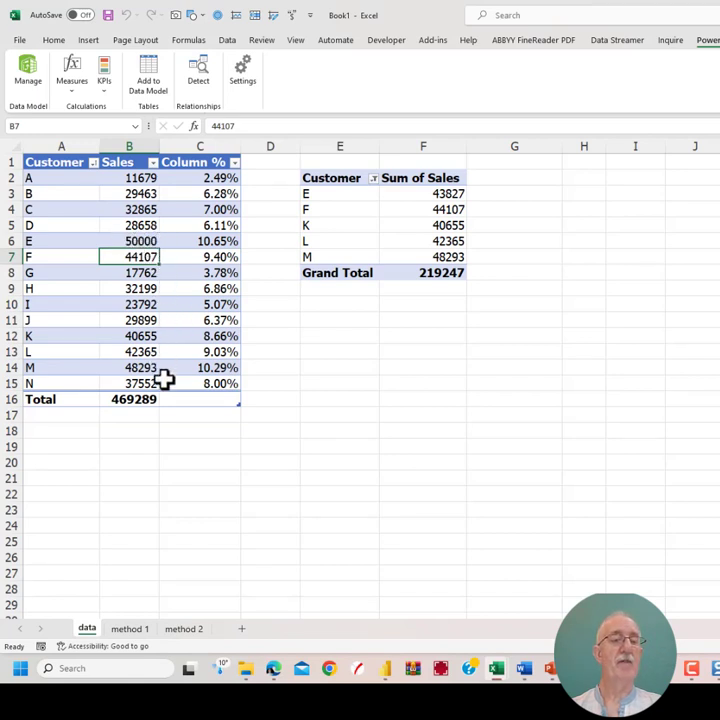
left_click(34, 75)
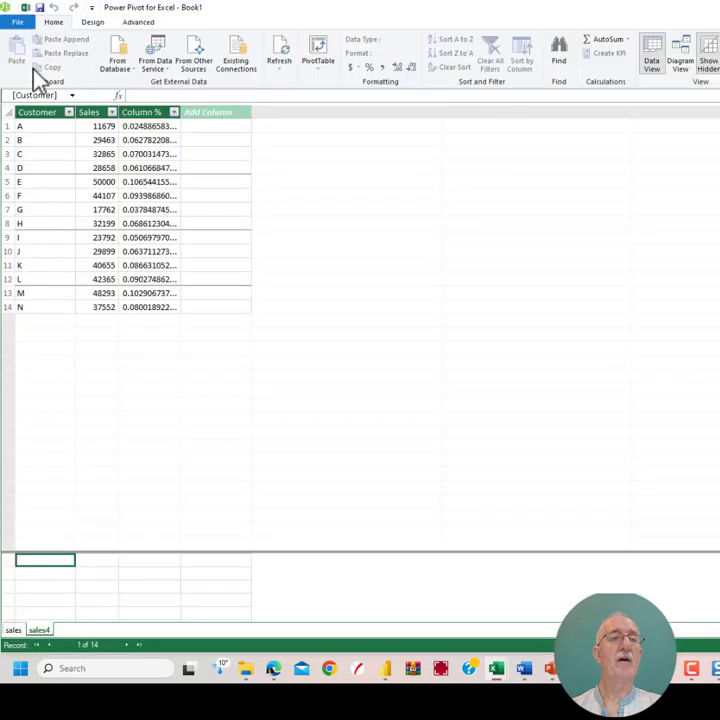
left_click(26, 10)
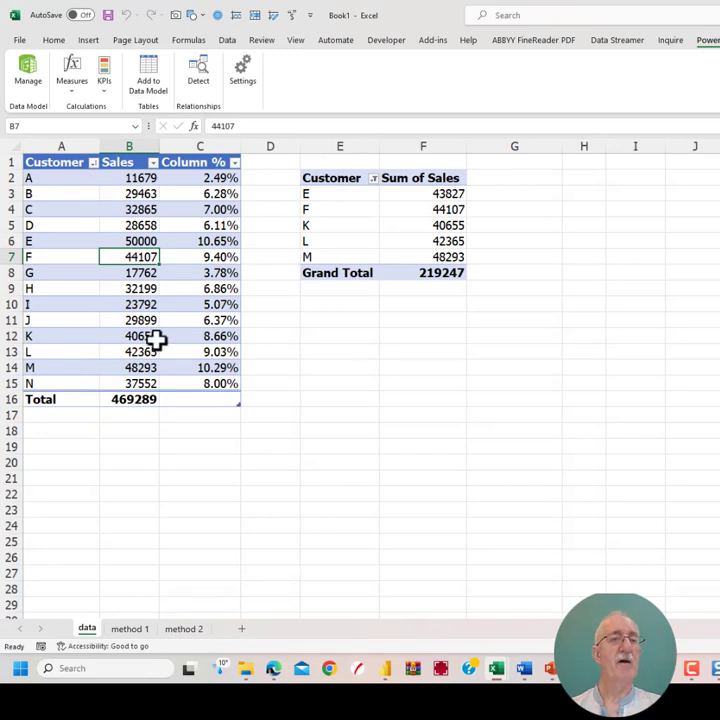
left_click(28, 70)
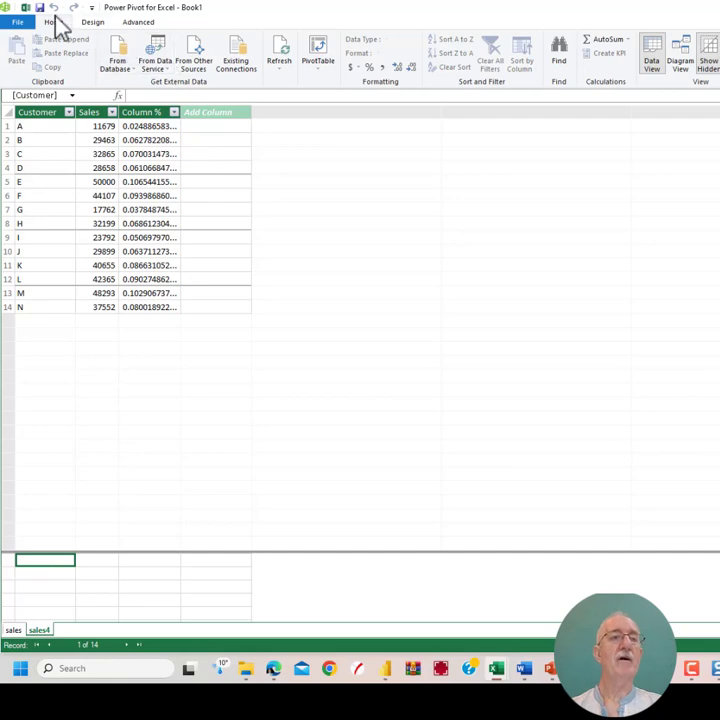
left_click(24, 12)
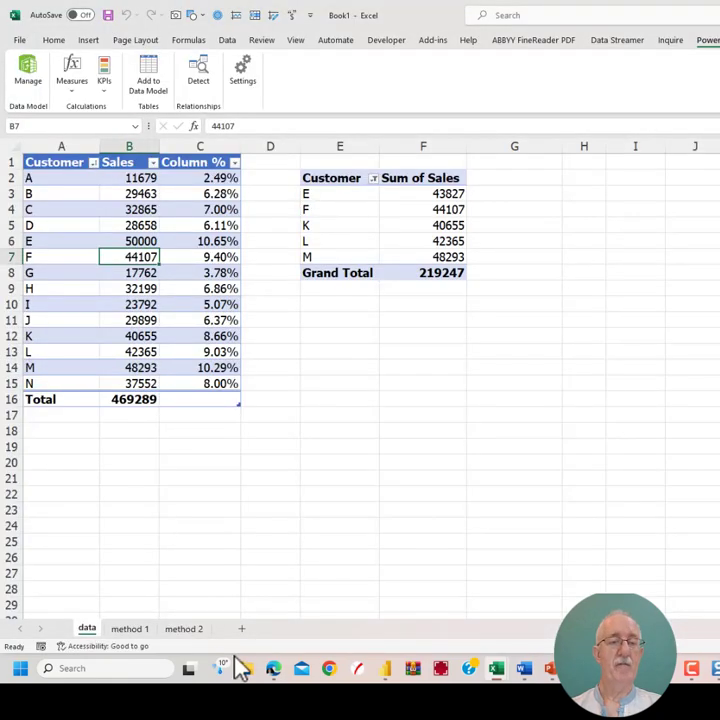
left_click(188, 632)
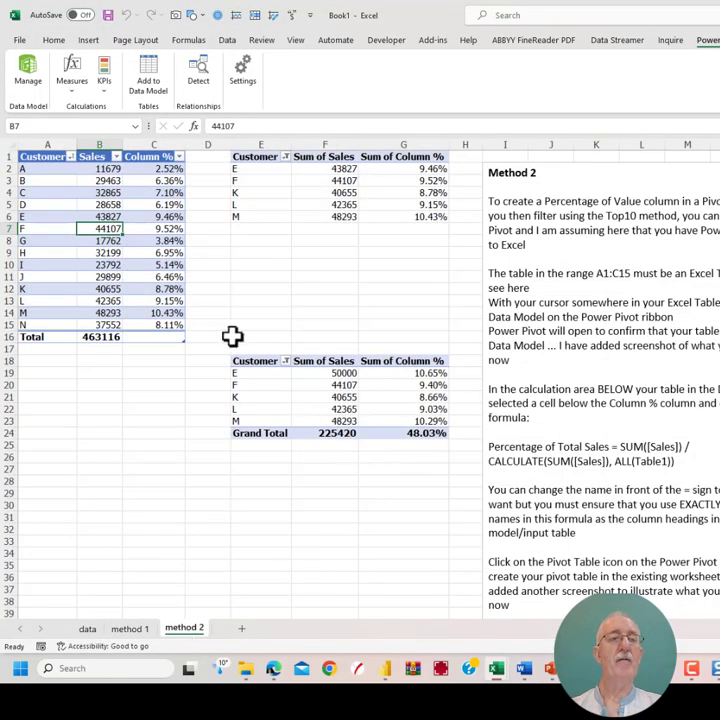